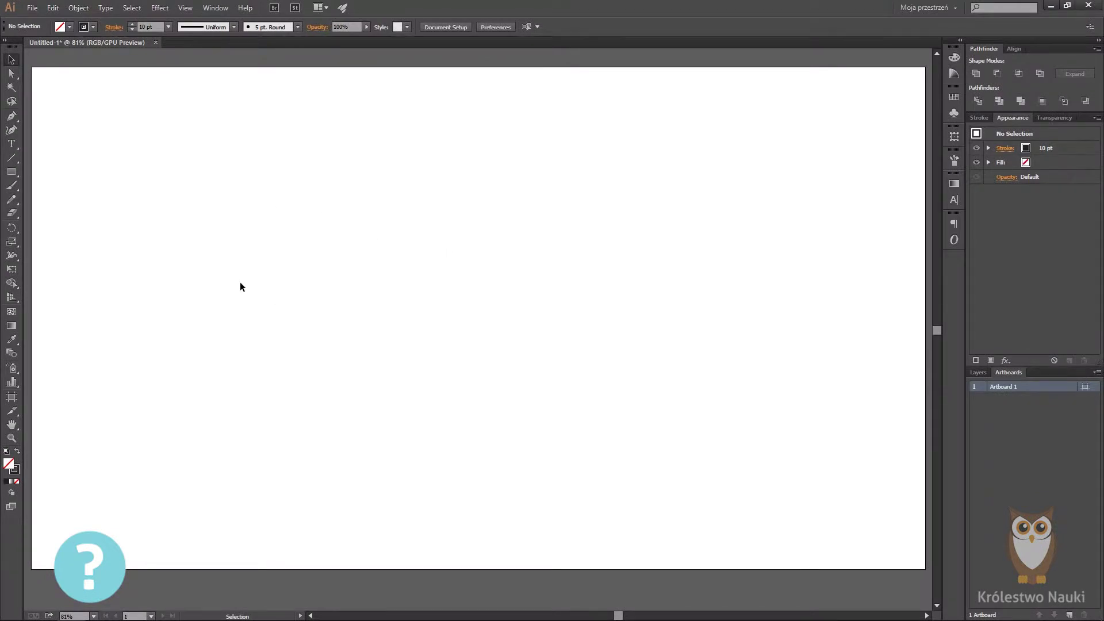
Draw a straight horizontal 10 pt black line across the middle of the artboard with the Pen tool
key(p)
click(264, 271)
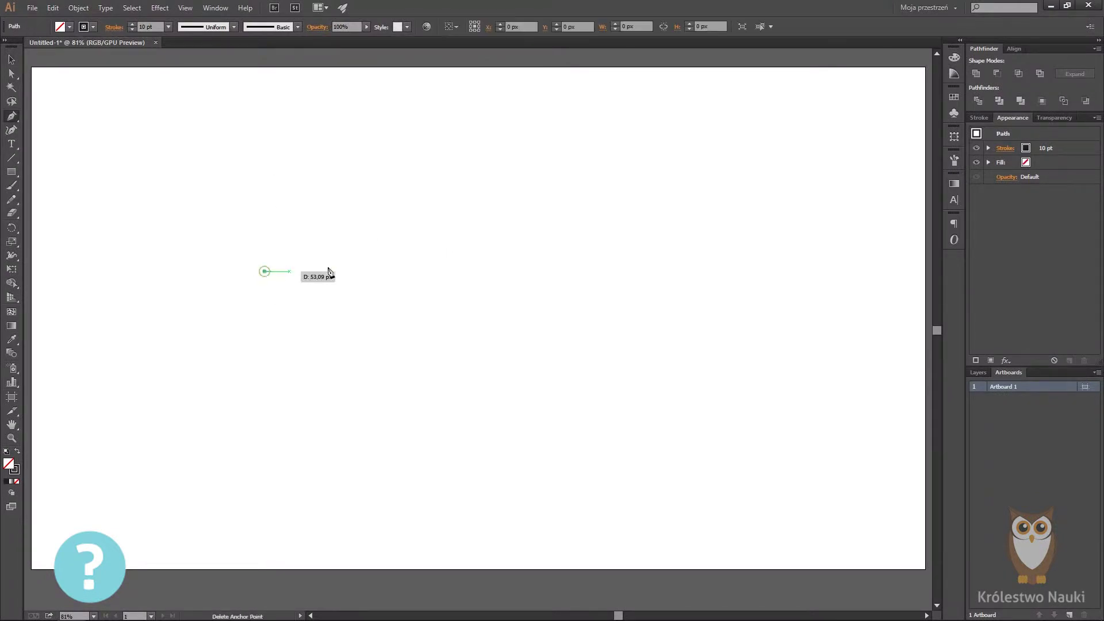
shift+click(624, 282)
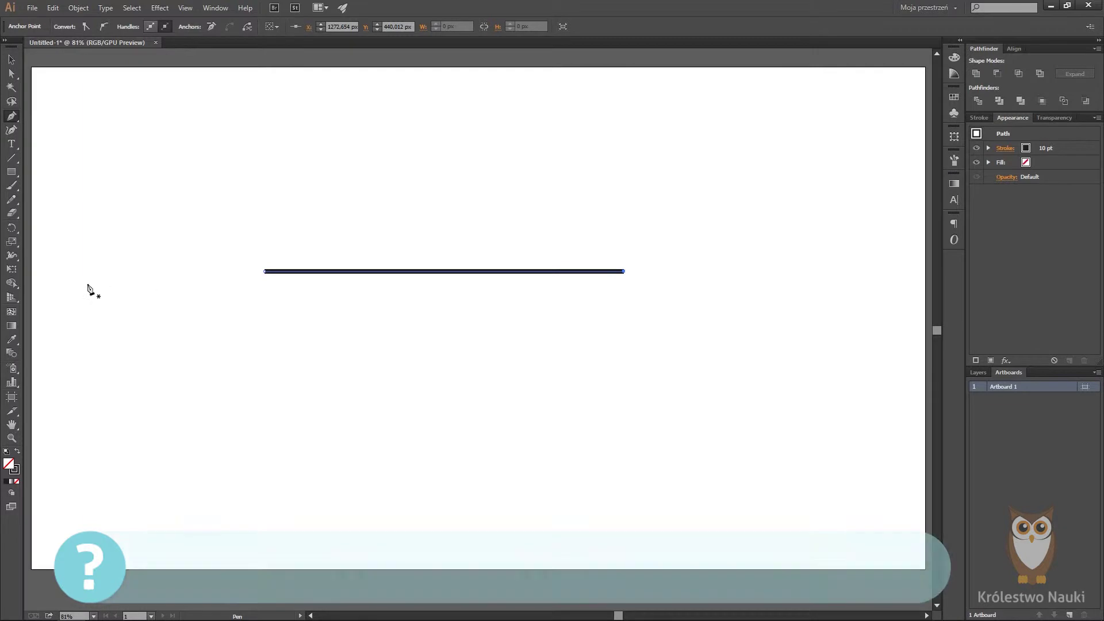
click(16, 260)
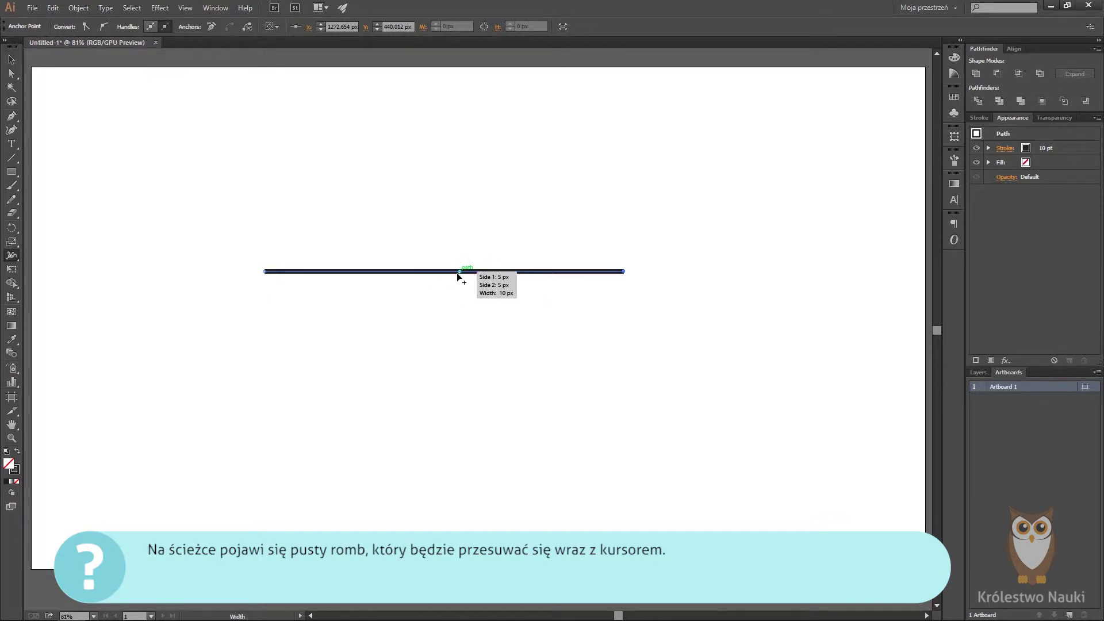
Widen the stroke to about 103.7 px at its middle and widen both ends into a thick bar
drag(451, 273, 454, 296)
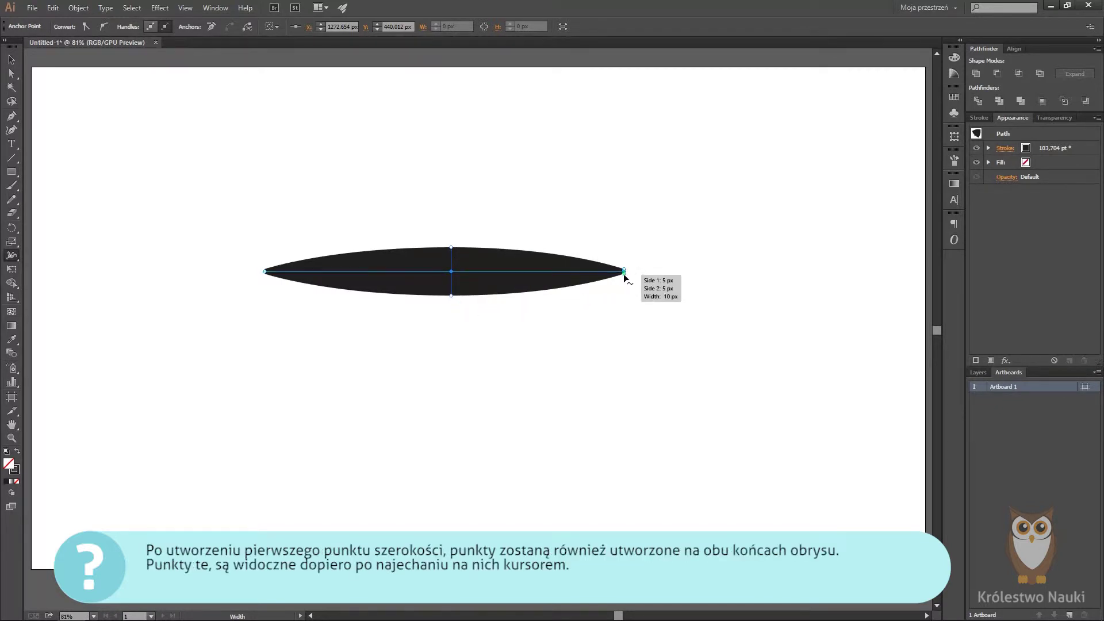
drag(624, 272, 624, 289)
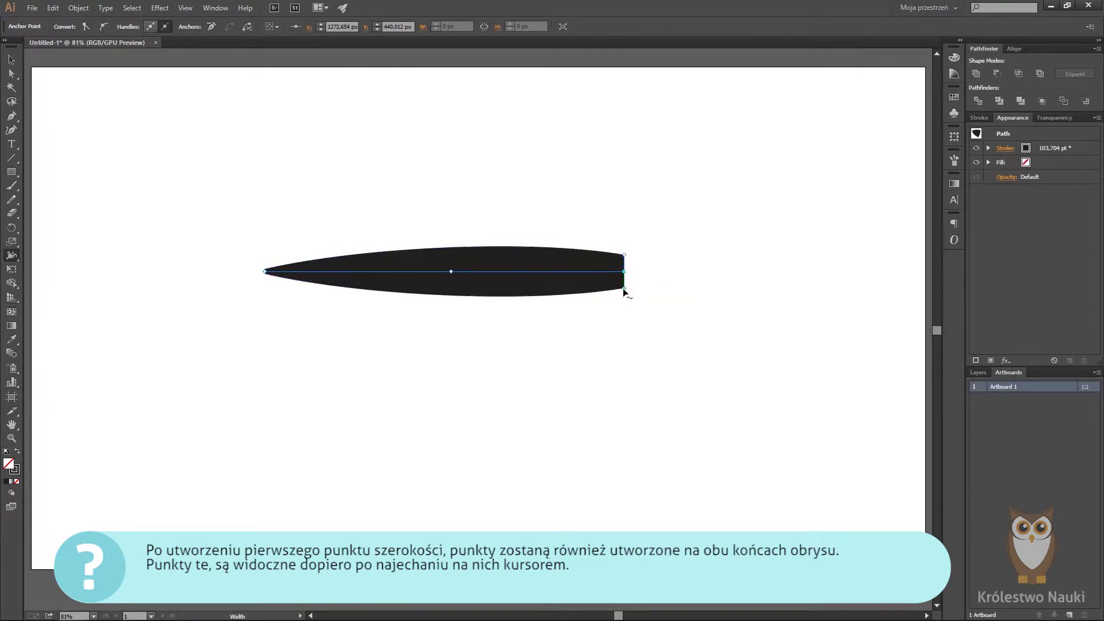
drag(265, 272, 266, 287)
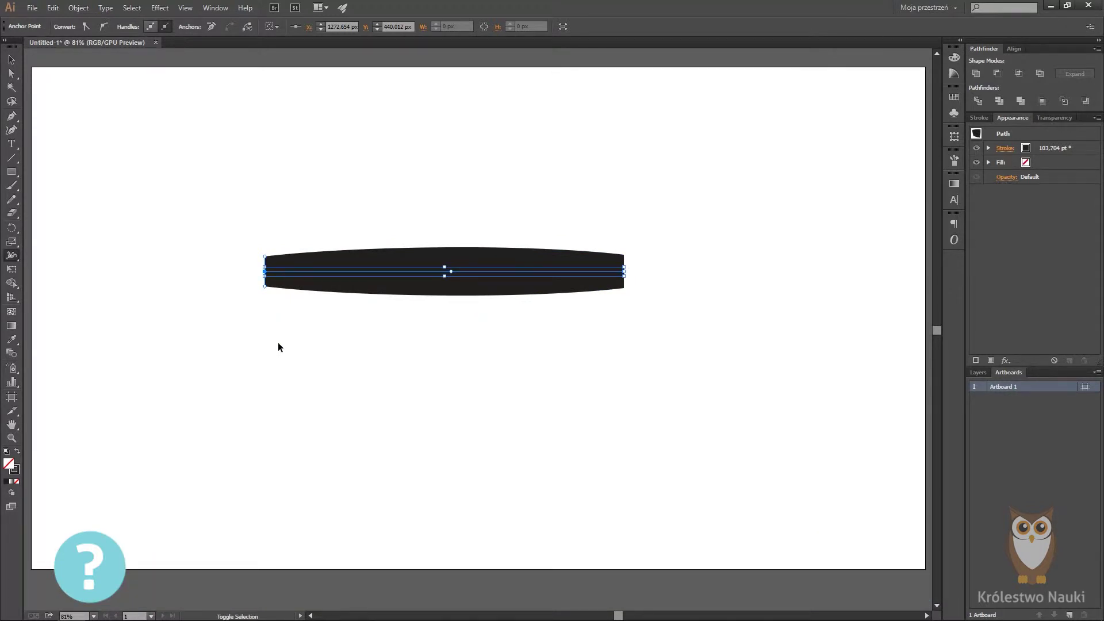
click(278, 343)
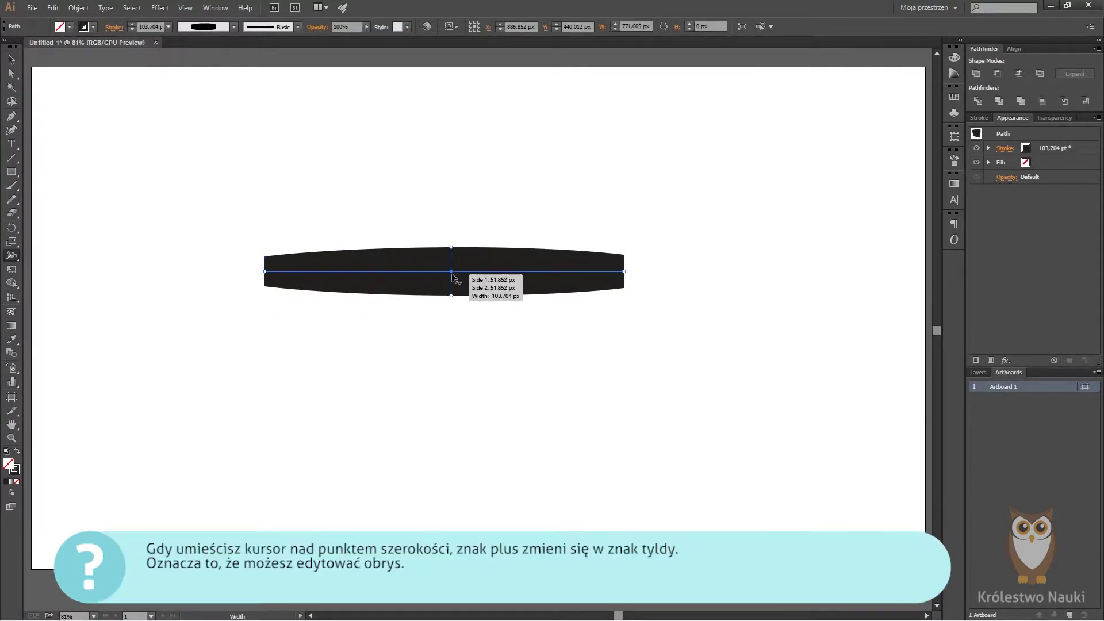
Raise Side 1 and Side 2 of a width point in Width Point Edit, then link the sides
double_click(380, 275)
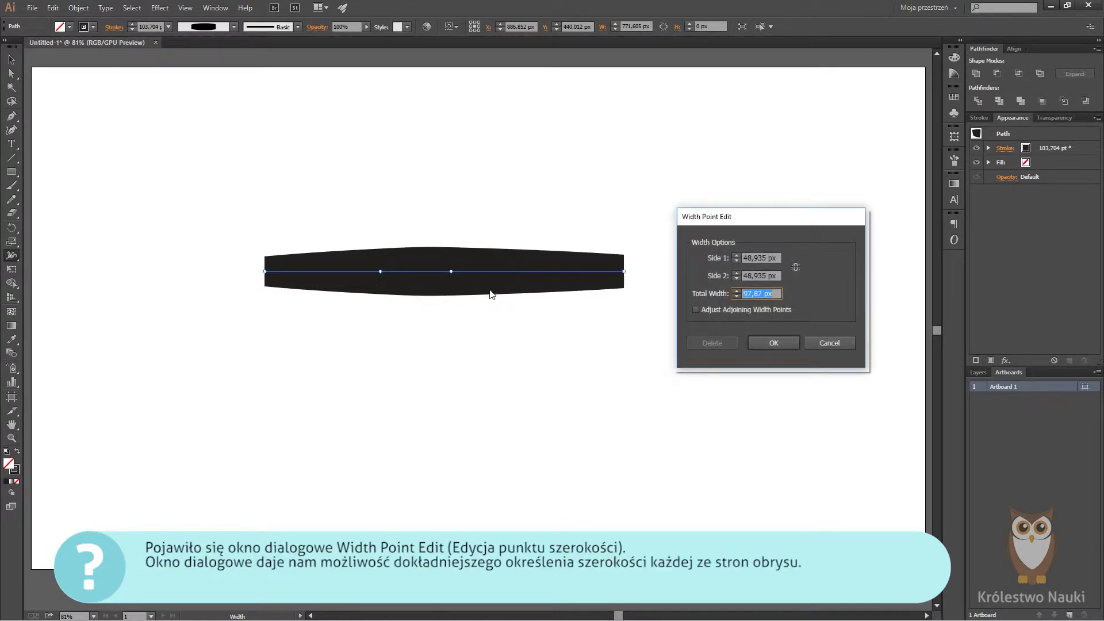
click(737, 255)
click(736, 256)
click(737, 255)
click(737, 255)
click(737, 272)
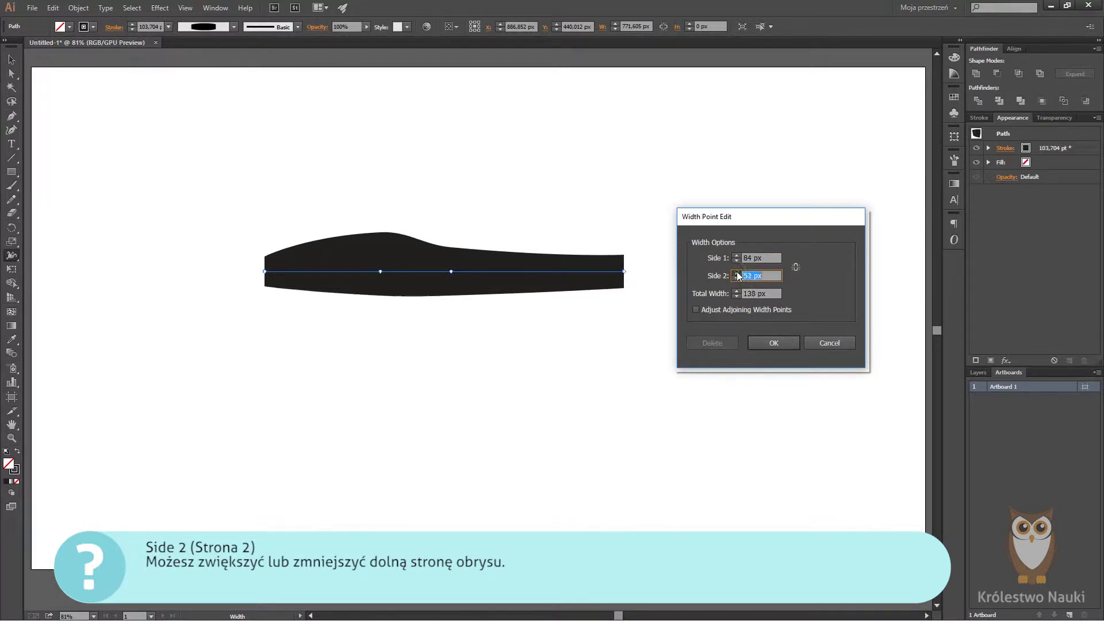
click(737, 272)
click(737, 273)
click(737, 273)
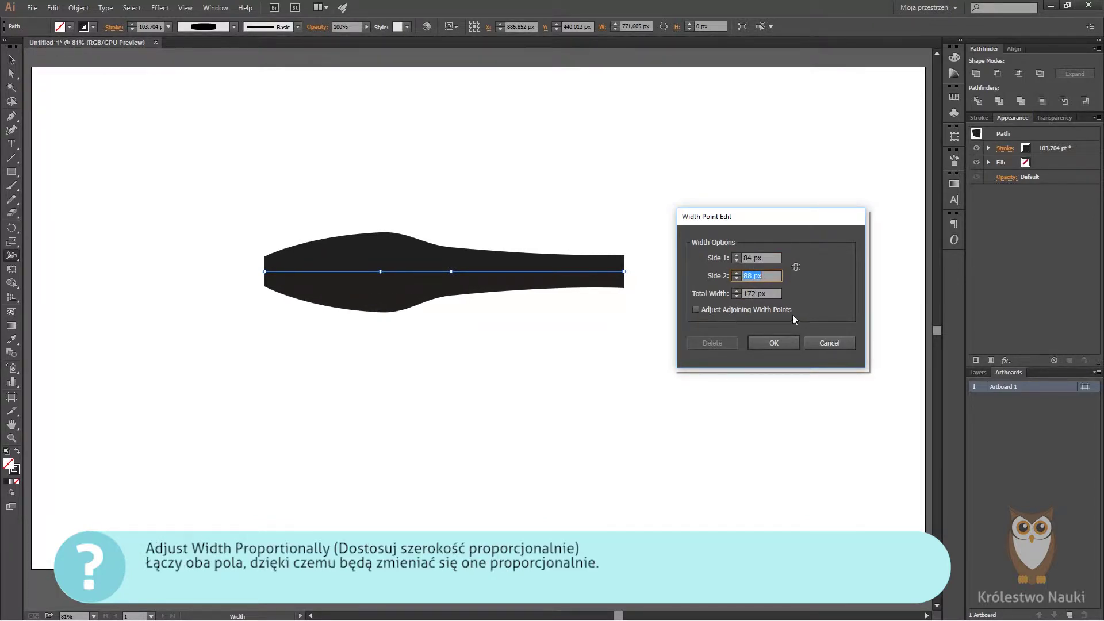
click(796, 268)
Enlarge both linked sides to 104 and 108.952 px and confirm the width point
click(736, 254)
click(736, 254)
click(736, 254)
click(736, 255)
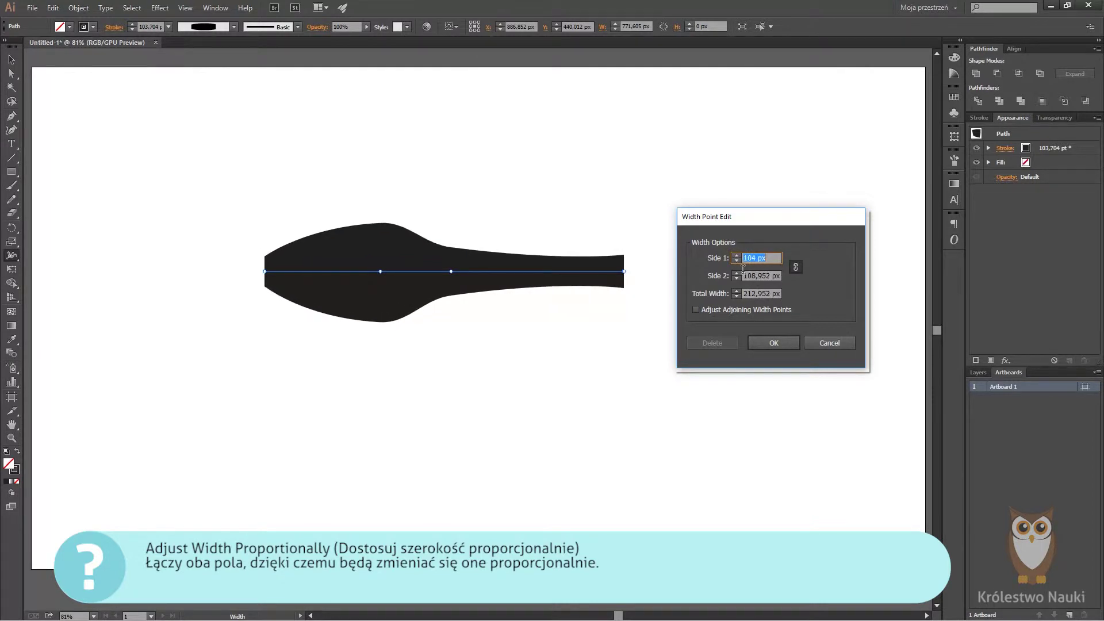
click(706, 310)
click(705, 309)
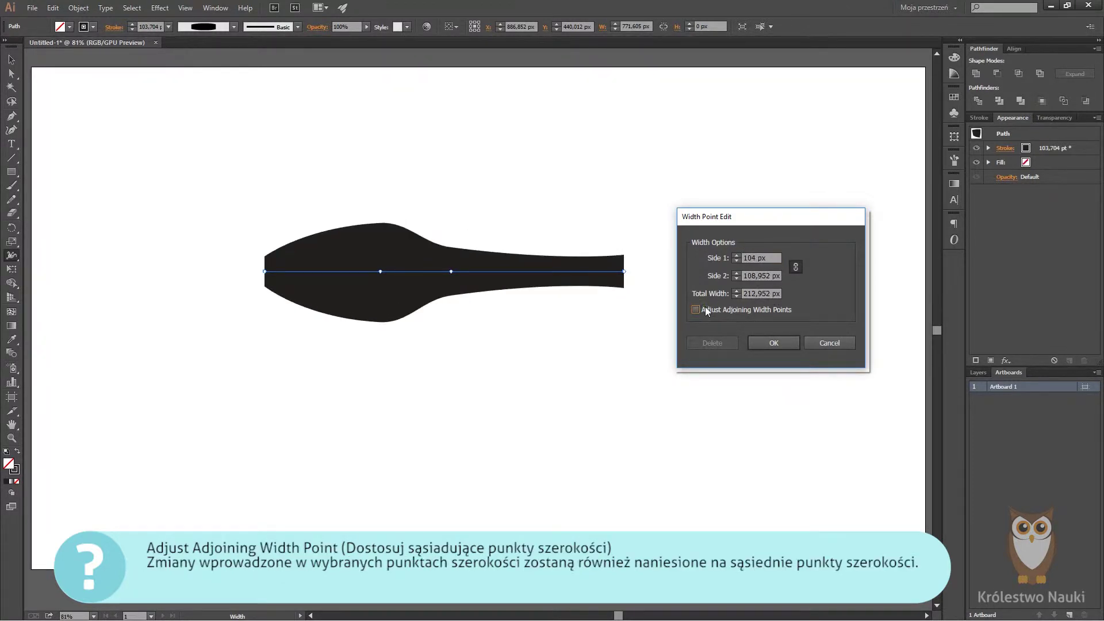
click(705, 309)
click(778, 341)
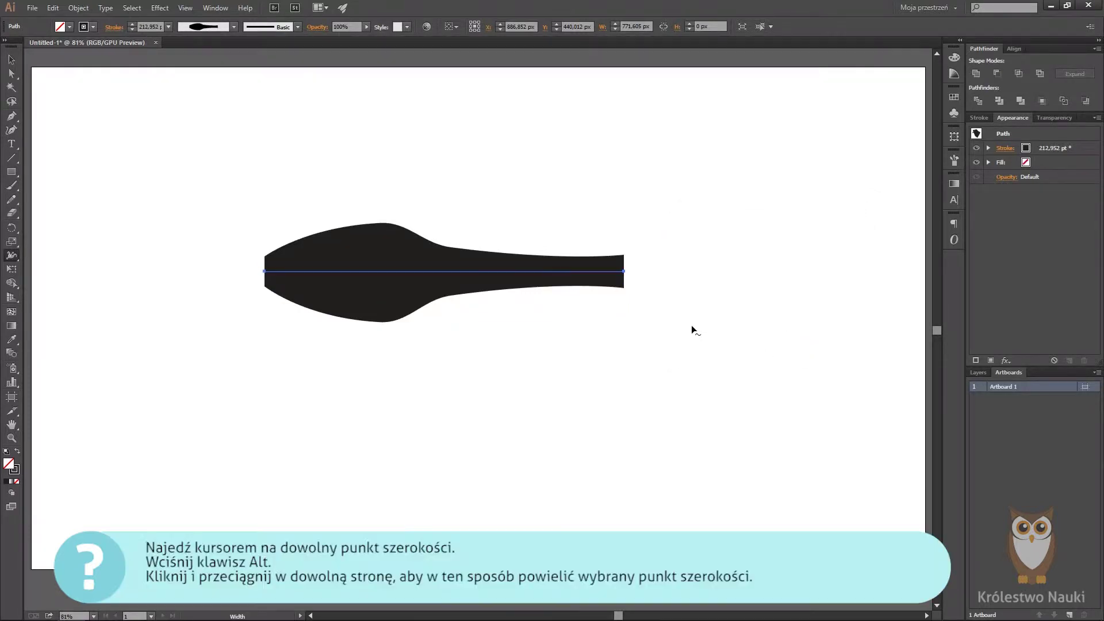
Duplicate width points left and right, then widen the selected pair to 229.63 px
mouse_move(451, 272)
drag(453, 272, 550, 286)
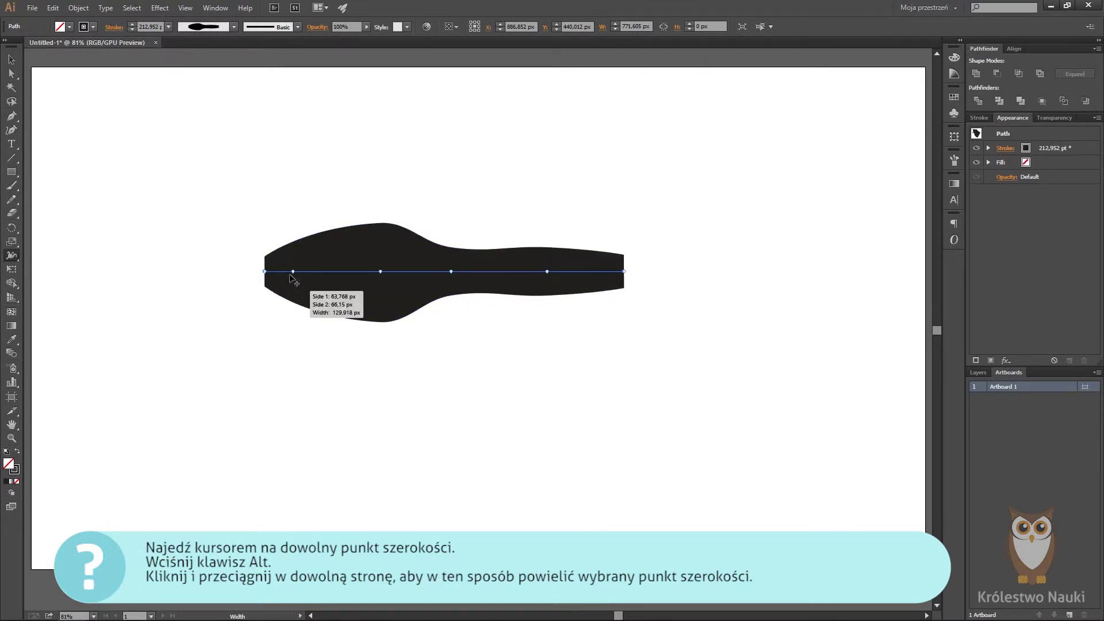
mouse_move(381, 278)
mouse_down()
mouse_move(345, 275)
mouse_move(354, 318)
mouse_up()
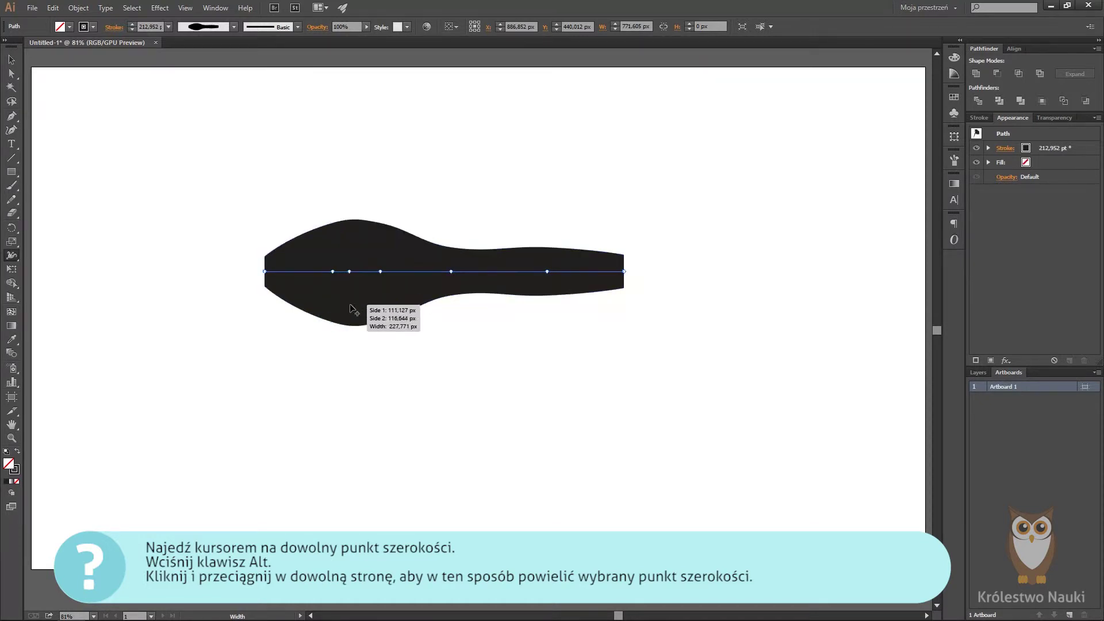
click(333, 273)
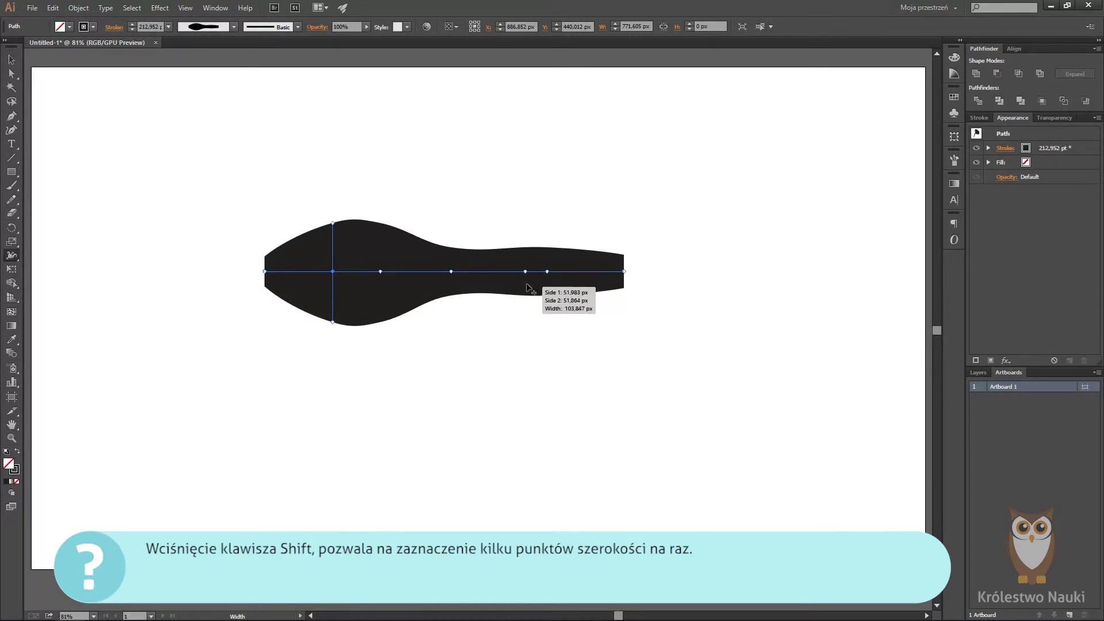
shift+click(547, 271)
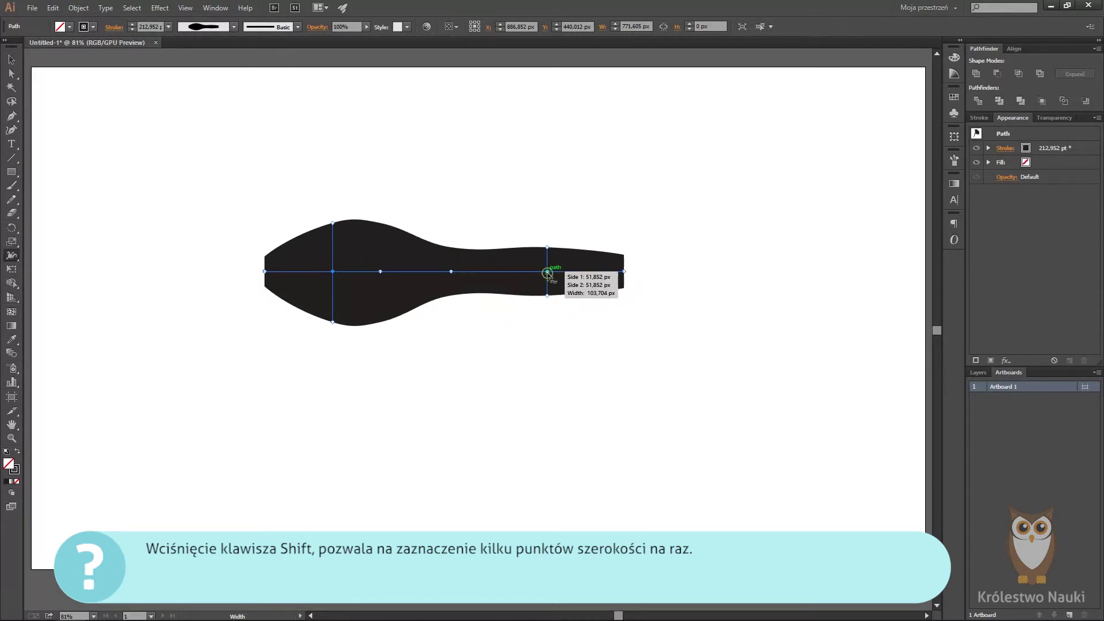
drag(546, 297, 547, 324)
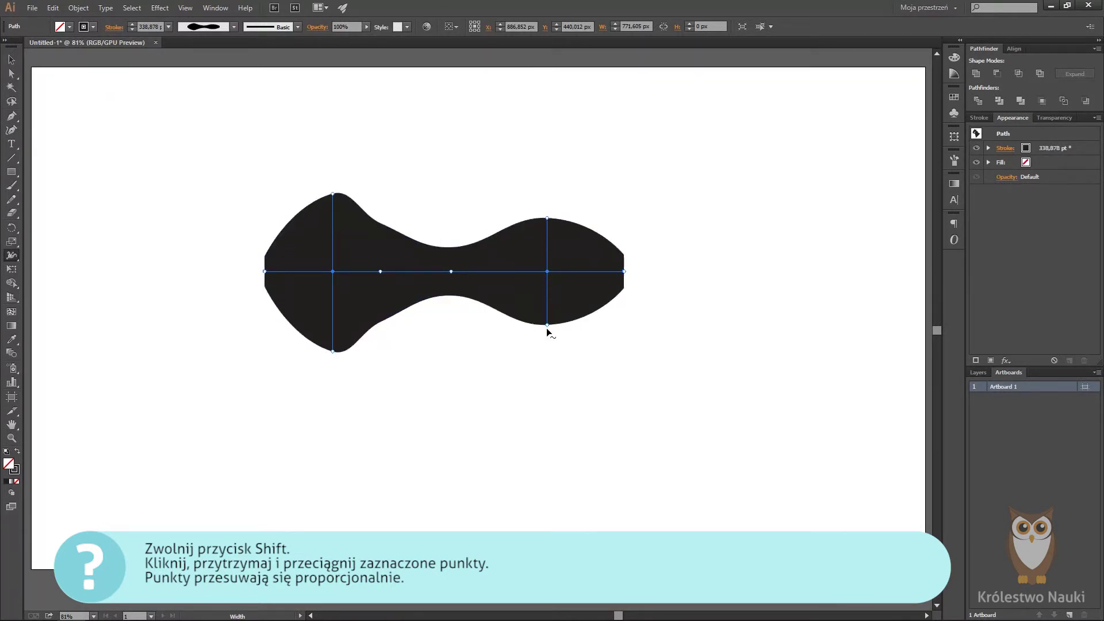
double_click(547, 272)
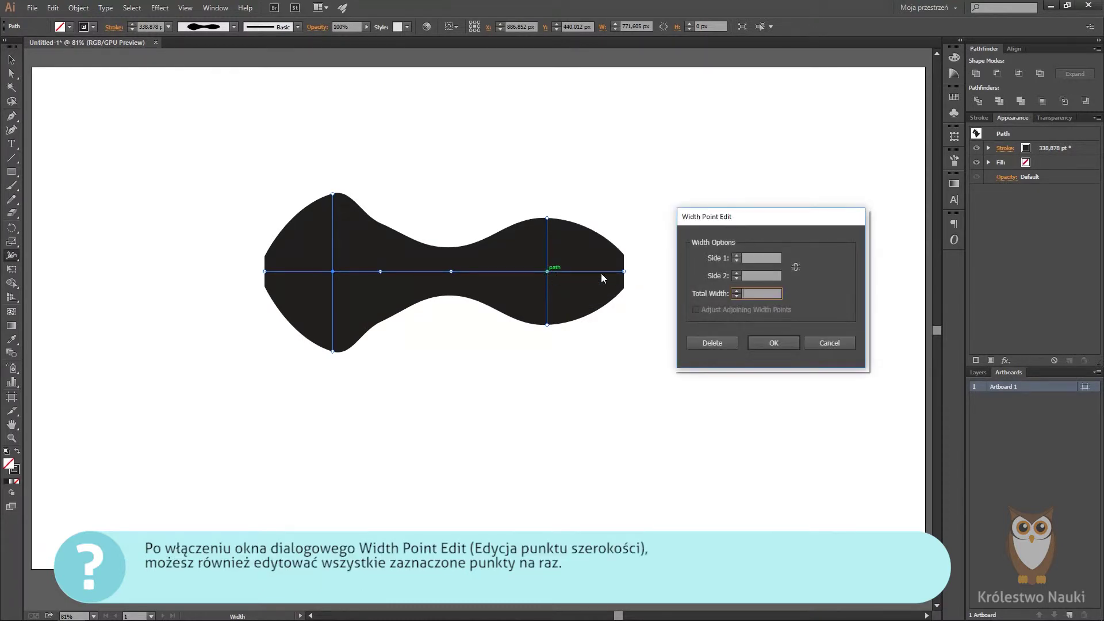
click(737, 257)
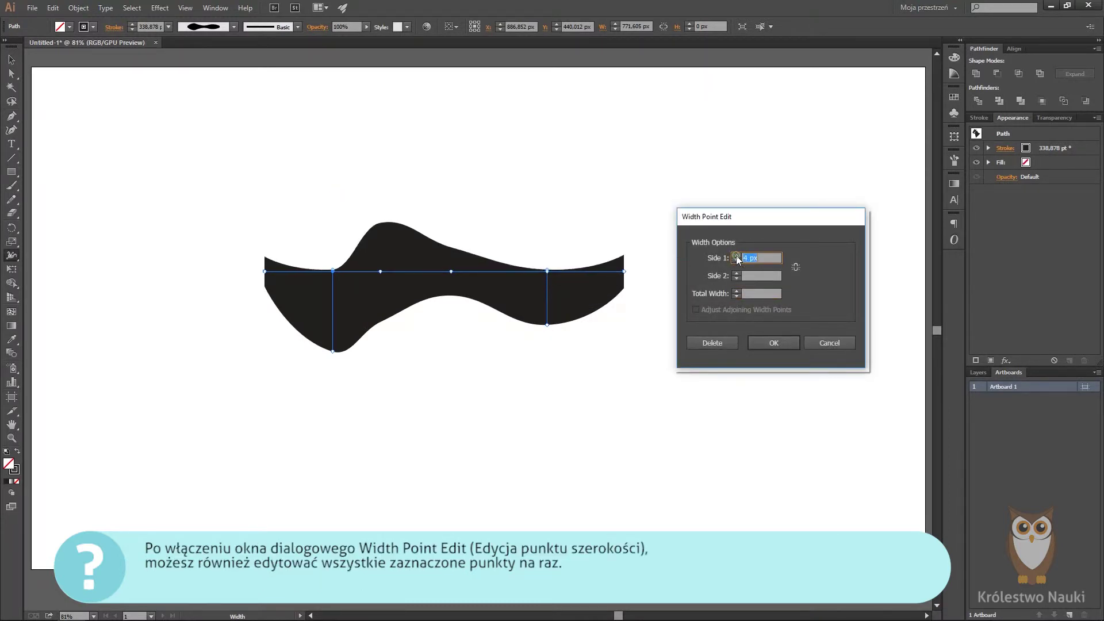
click(736, 255)
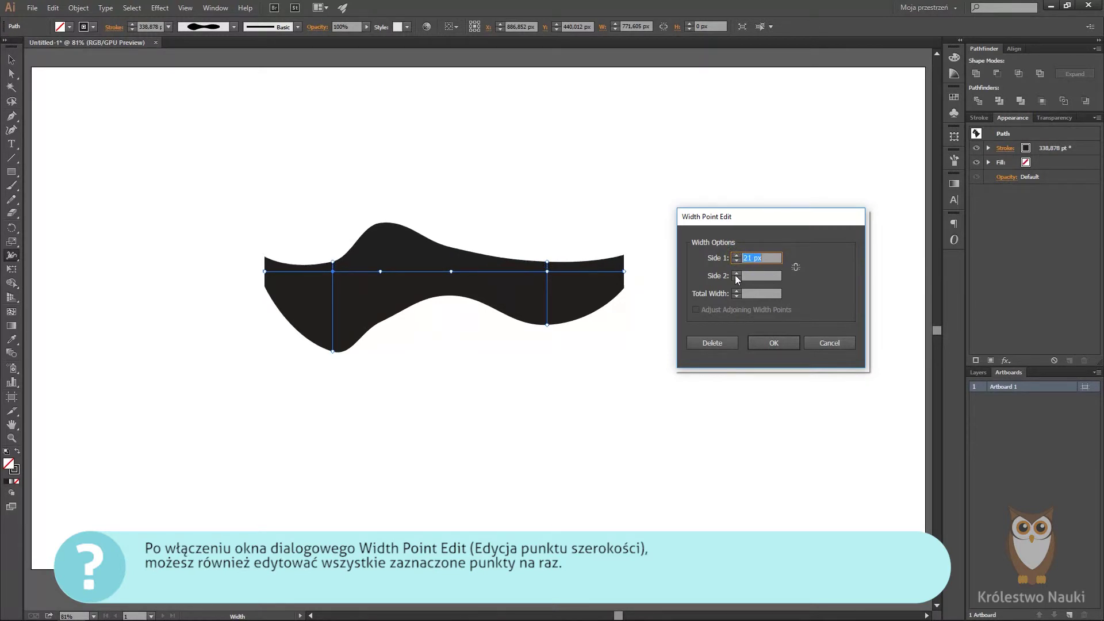
click(737, 279)
click(736, 274)
click(736, 273)
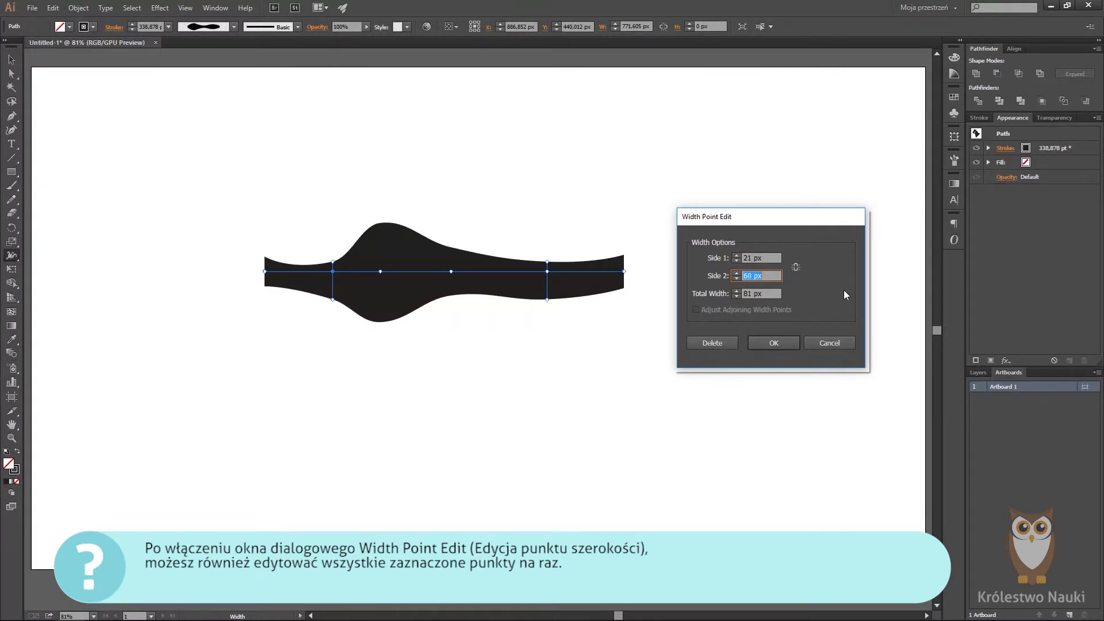
click(838, 341)
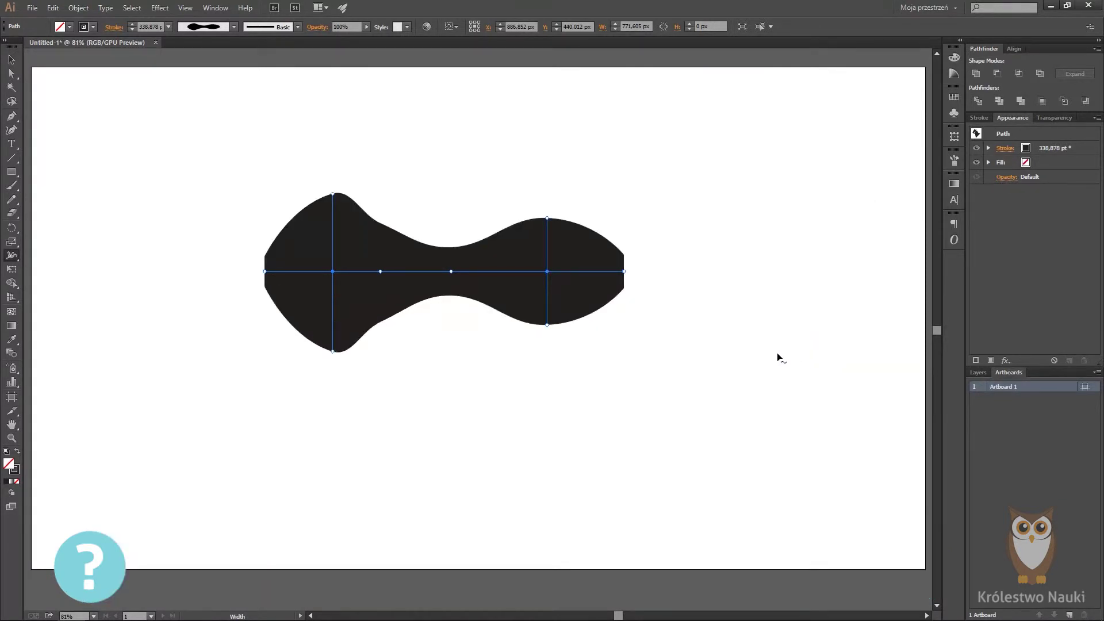
Delete the right width point and the leftmost width point from the stroke
click(777, 358)
click(485, 388)
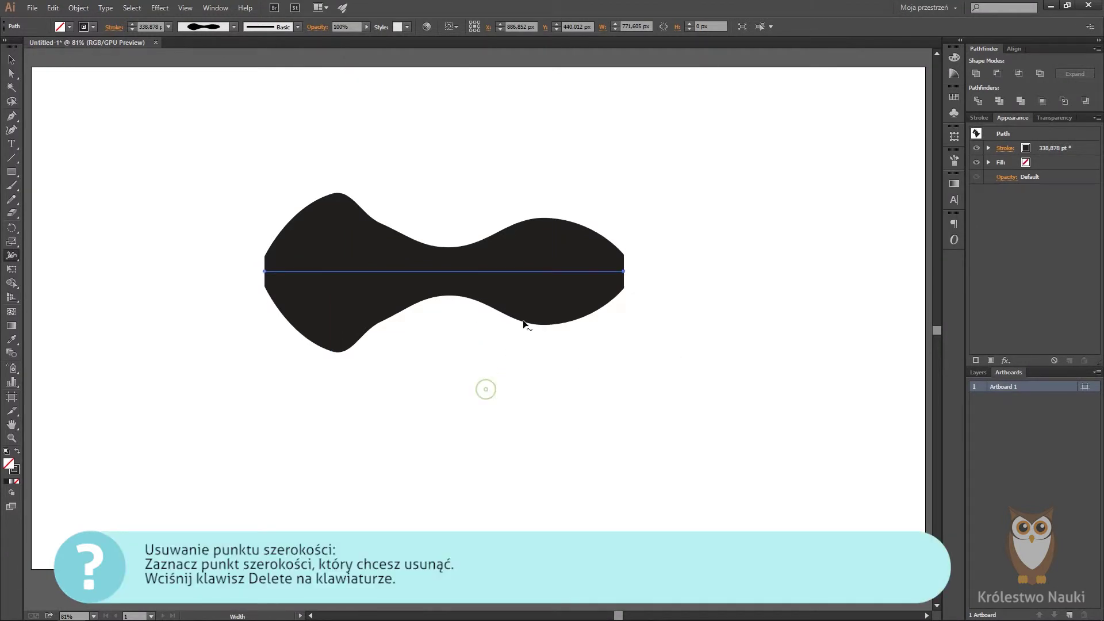
click(547, 272)
key(Delete)
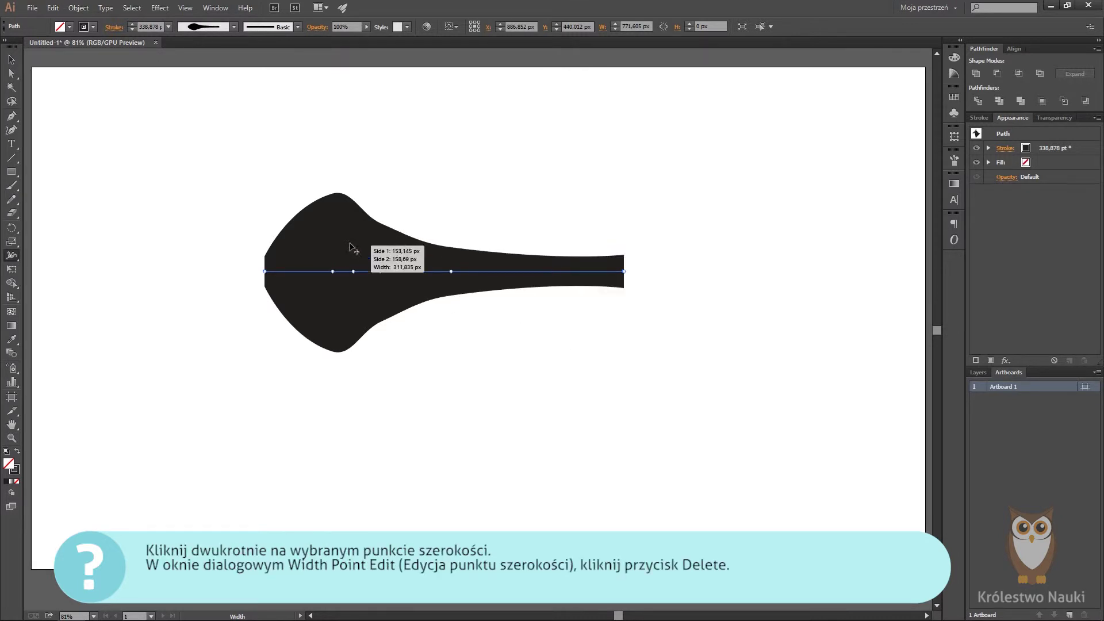
double_click(332, 271)
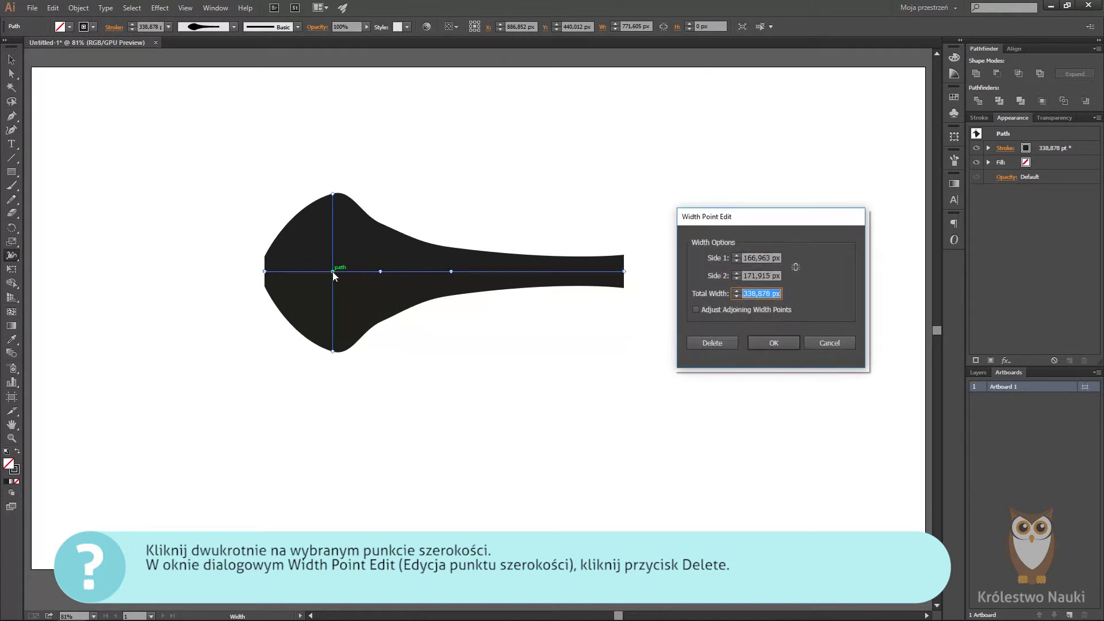
click(716, 342)
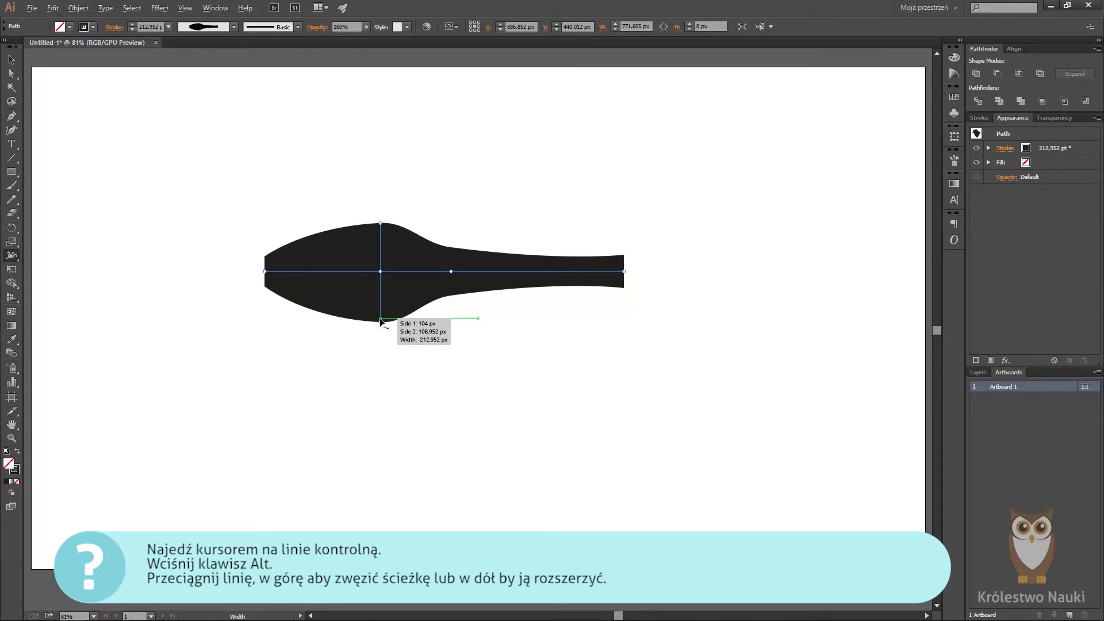
Adjust the bowl's bottom and top sides separately, flattening the top while the bottom still bulges
drag(380, 321, 384, 295)
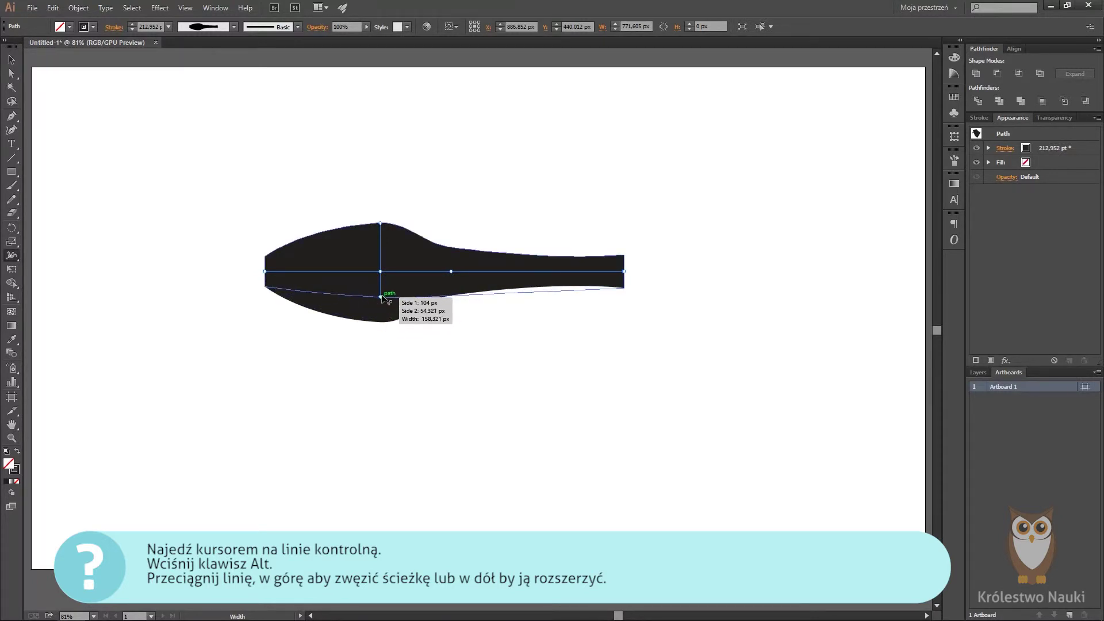
drag(382, 292, 381, 321)
mouse_move(381, 224)
mouse_down()
mouse_move(381, 242)
mouse_move(381, 215)
mouse_up()
Create a discontinuous width point near the handle end for a stepped, flared tip
click(430, 357)
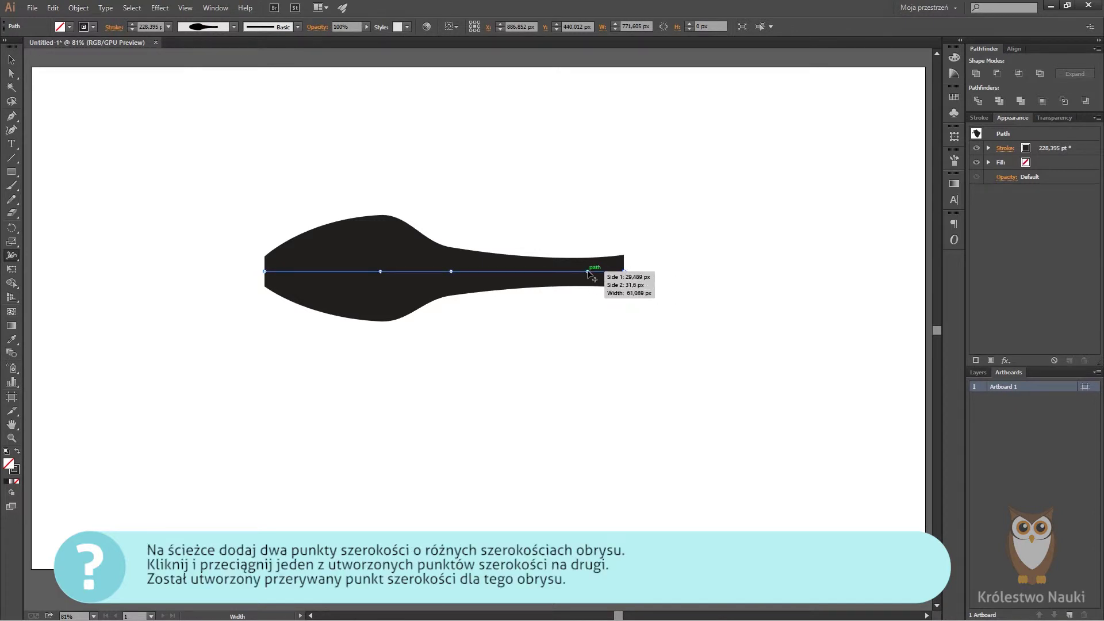
mouse_move(591, 286)
mouse_down()
mouse_move(593, 296)
mouse_move(549, 260)
mouse_up()
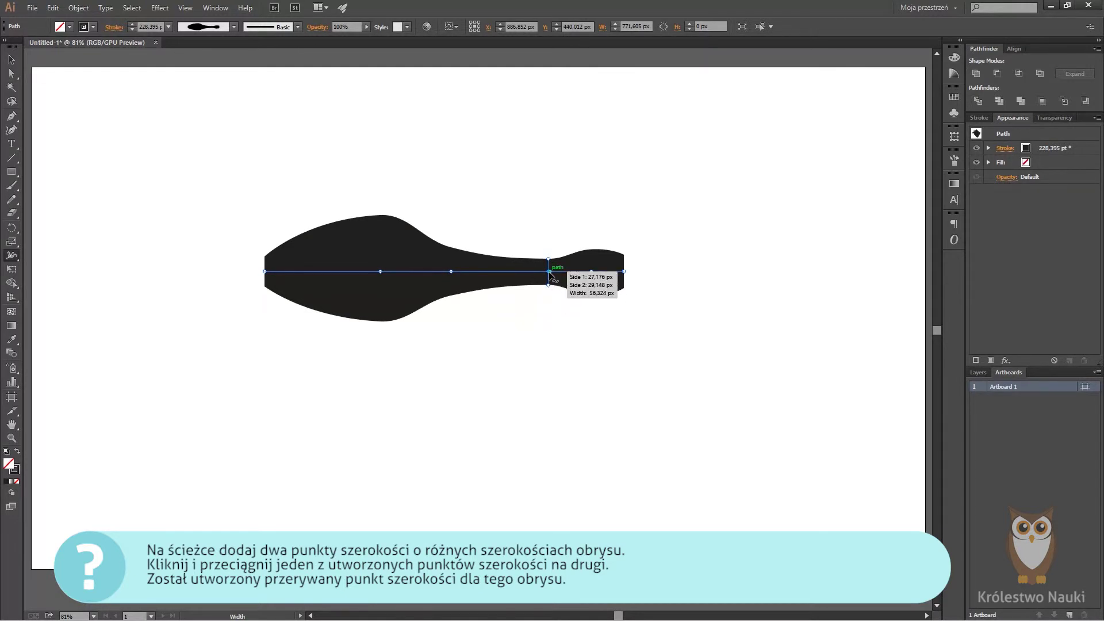
drag(549, 273, 591, 273)
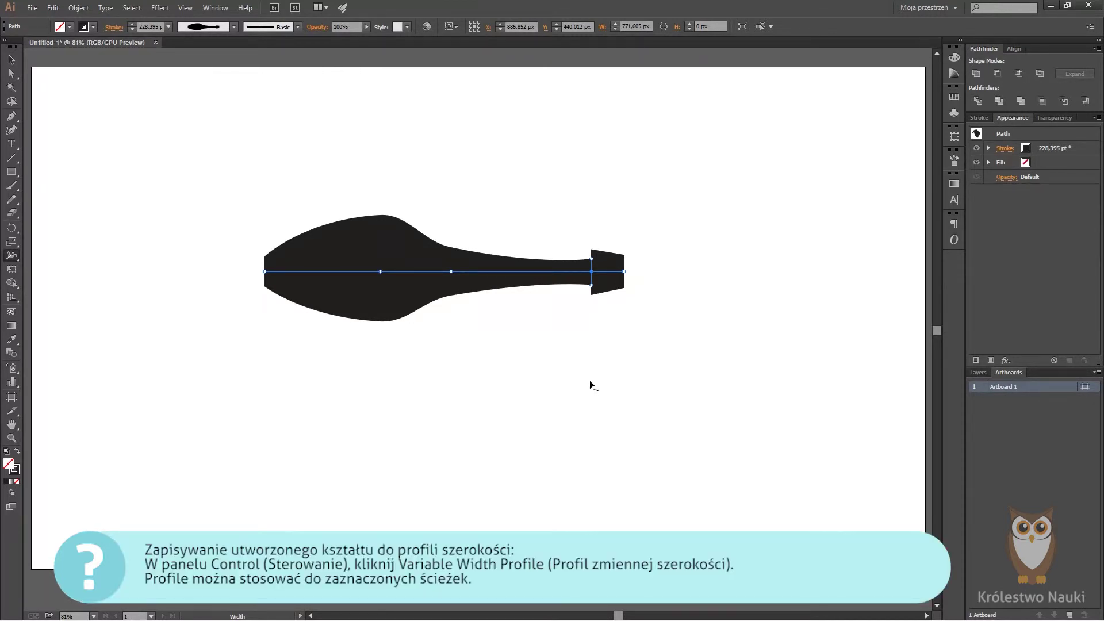
Save the width shape as a profile named 'mój kształt' and verify it in the profile list
click(234, 27)
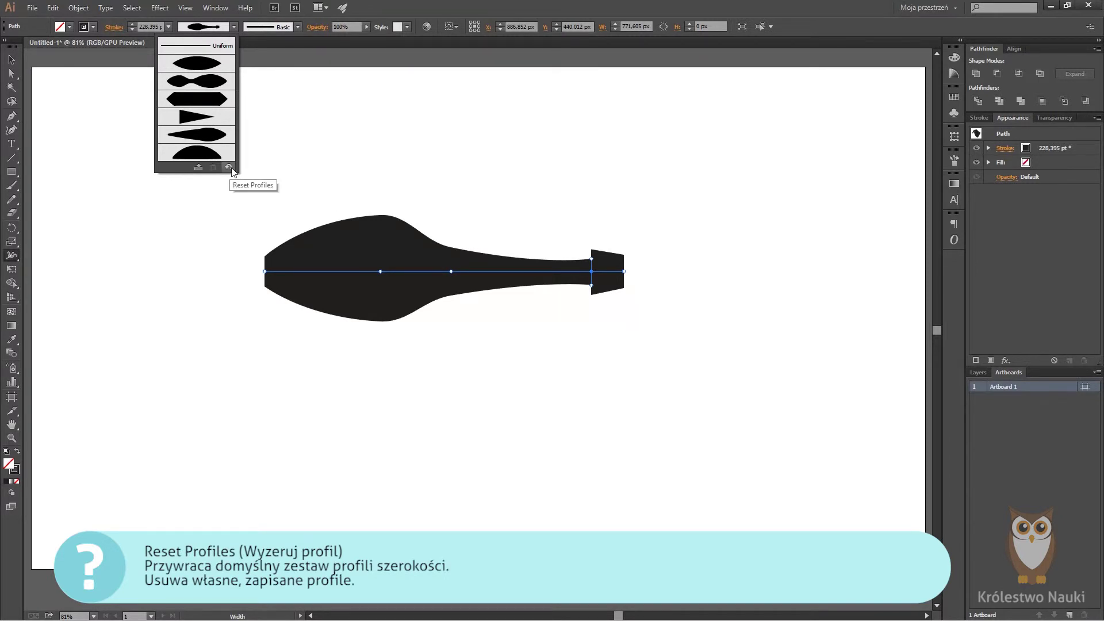
click(198, 167)
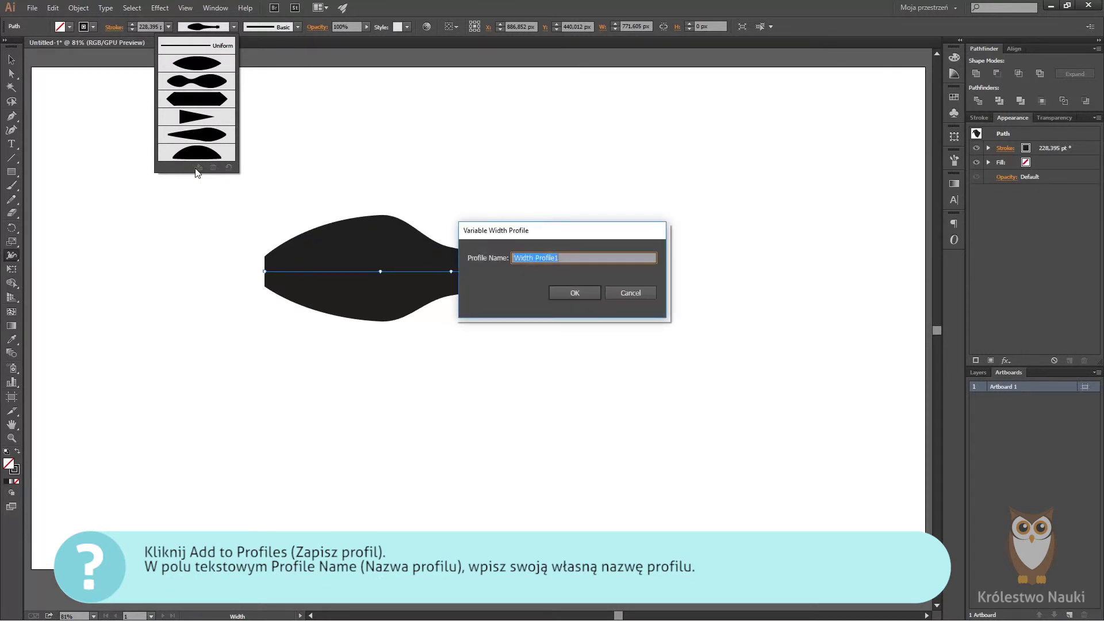
text(mój kształt)
click(574, 293)
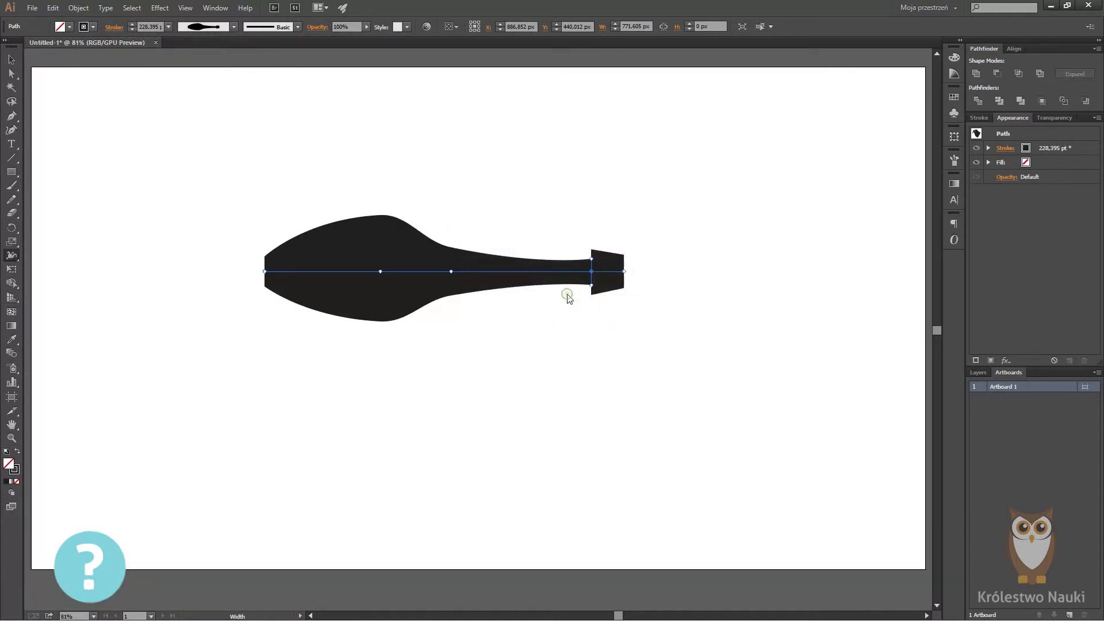
click(233, 27)
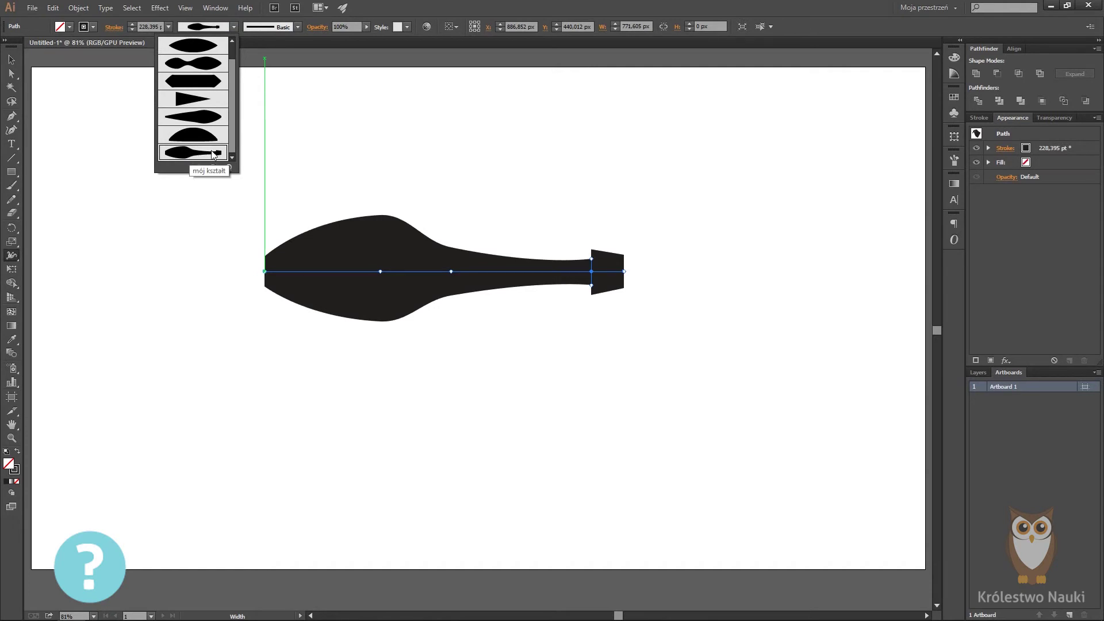
click(233, 26)
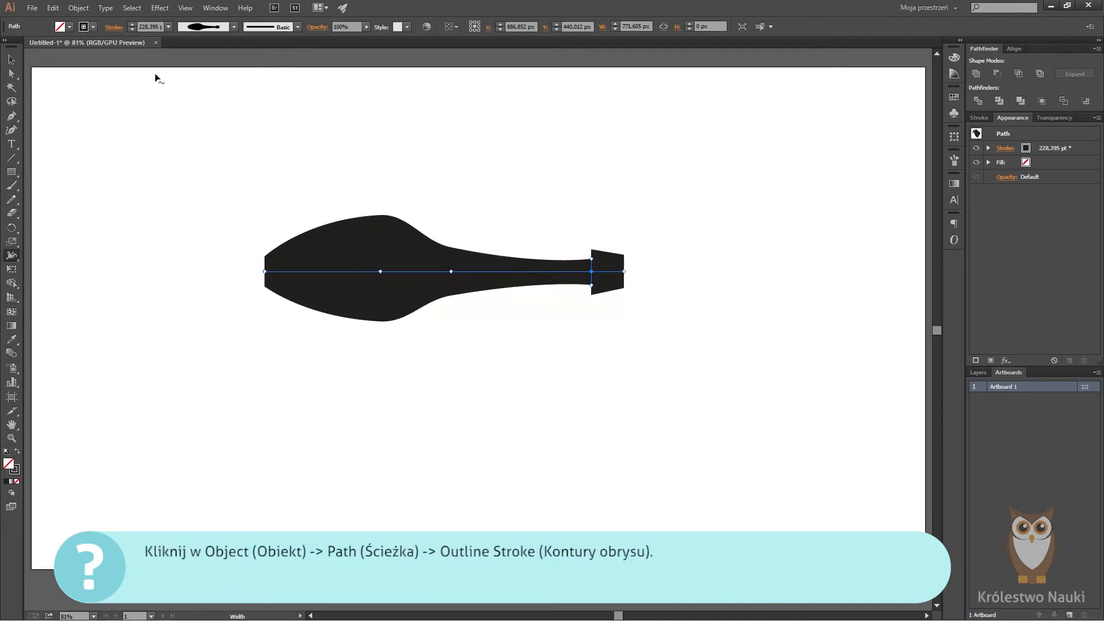
Convert the spoon stroke into a filled path with Object > Path > Outline Stroke
click(78, 7)
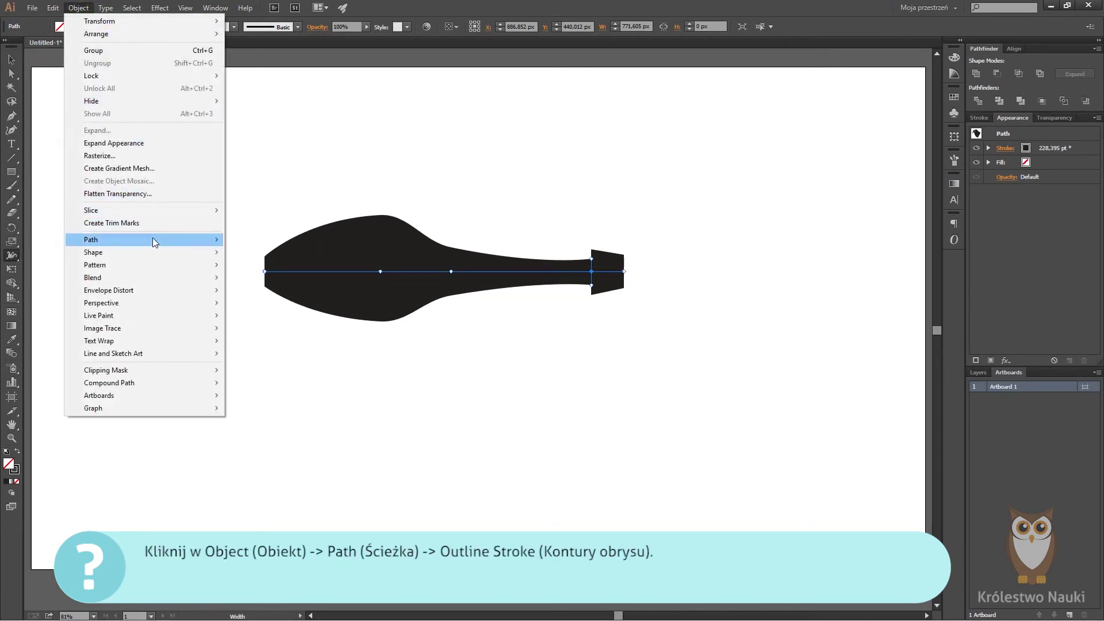
mouse_move(90, 240)
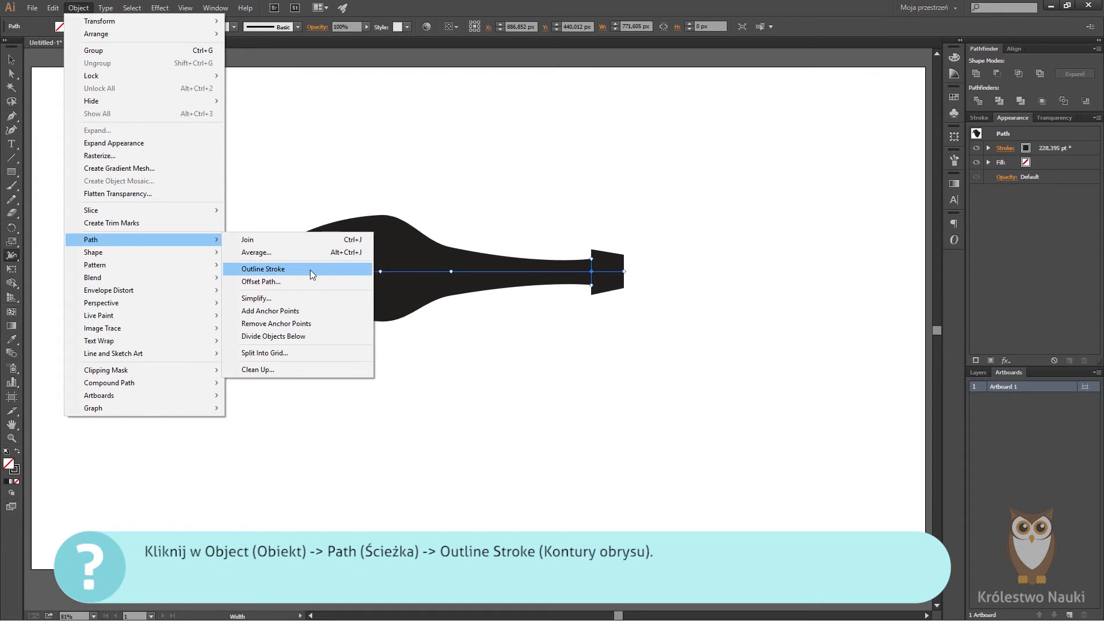
click(309, 270)
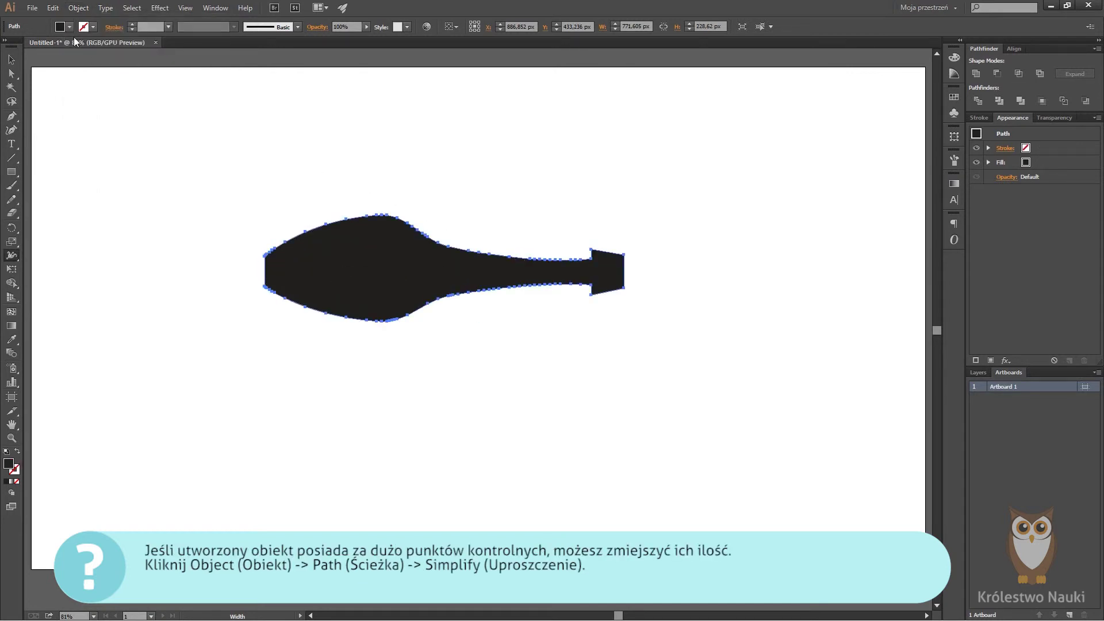
click(78, 8)
mouse_move(130, 240)
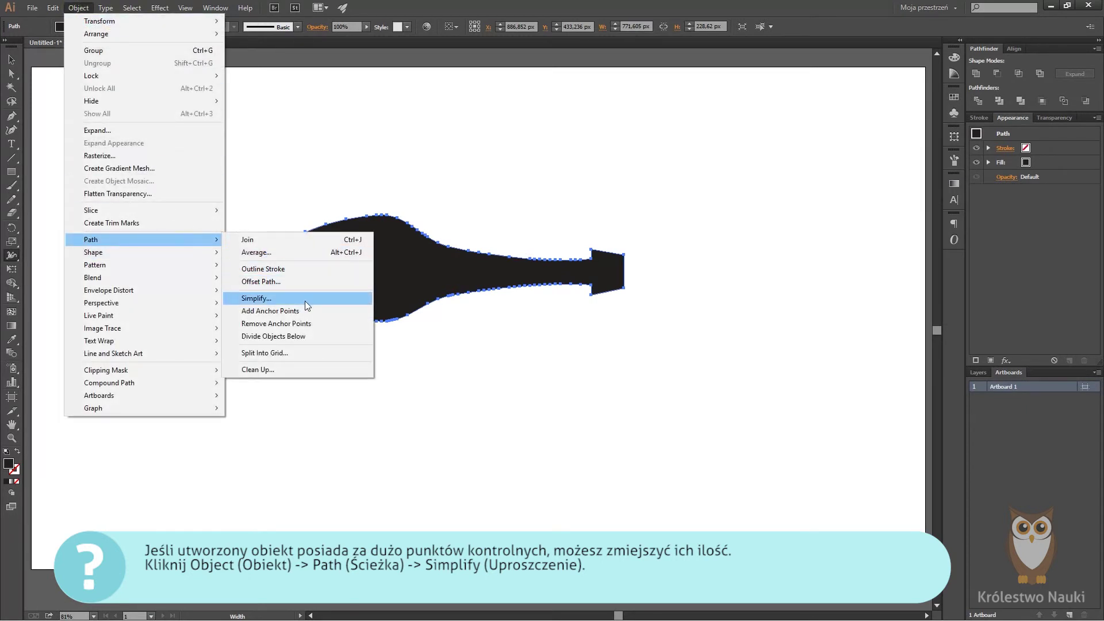
Preview Simplify on the outline at 71% Curve Precision and 89° Angle Threshold
click(303, 299)
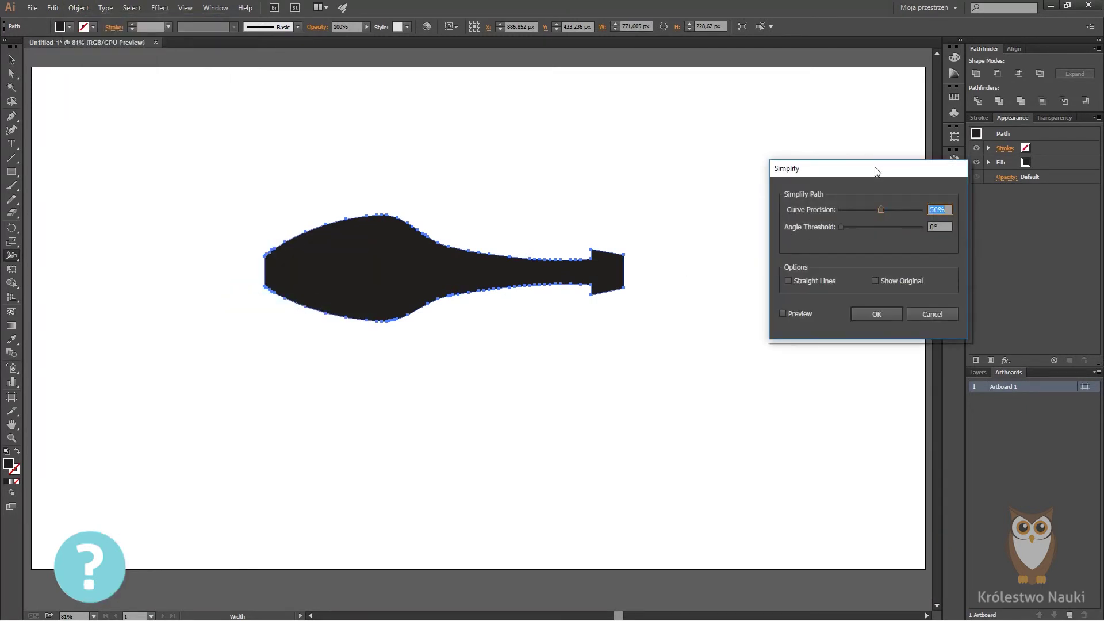
drag(877, 170, 823, 166)
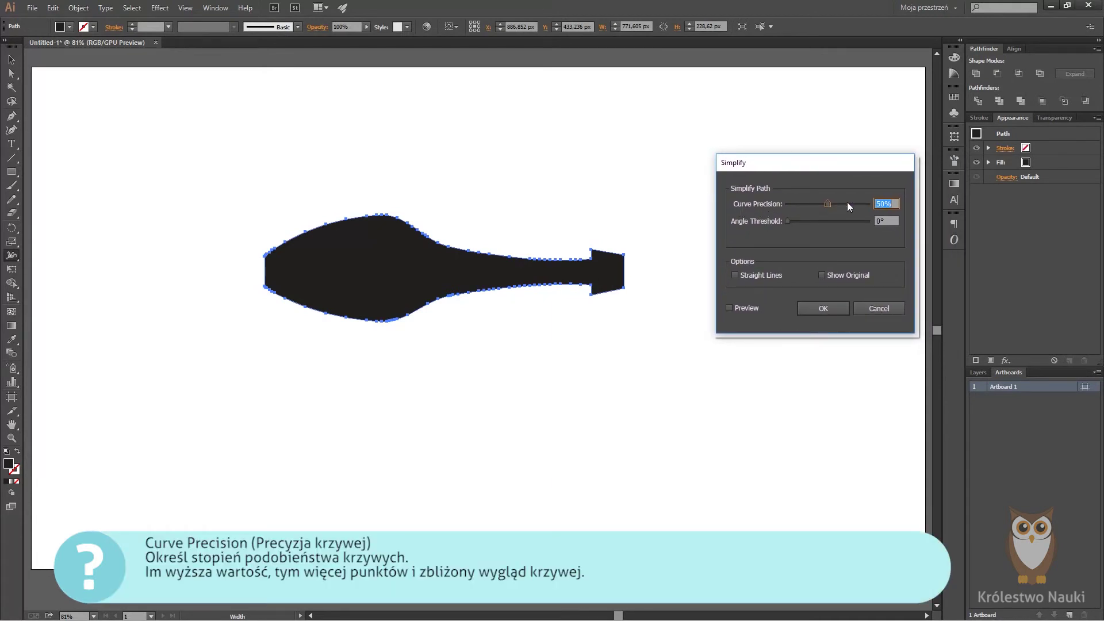
drag(827, 203, 809, 204)
click(735, 309)
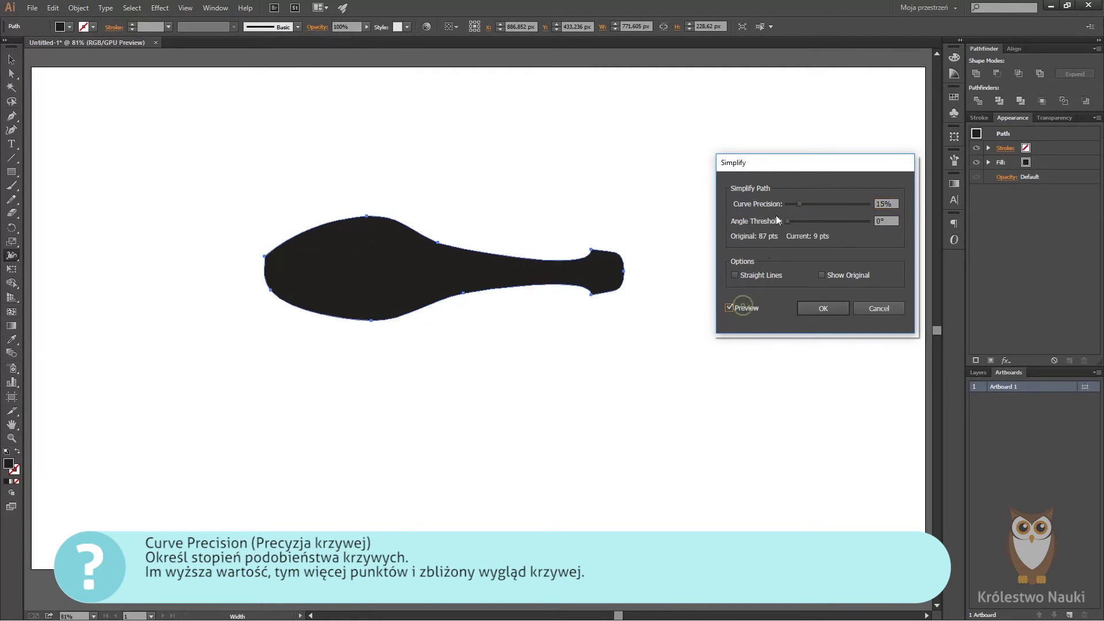
double_click(883, 203)
text(50)
key(Tab)
mouse_move(829, 204)
mouse_down()
mouse_move(798, 204)
mouse_move(863, 206)
mouse_move(842, 201)
mouse_up()
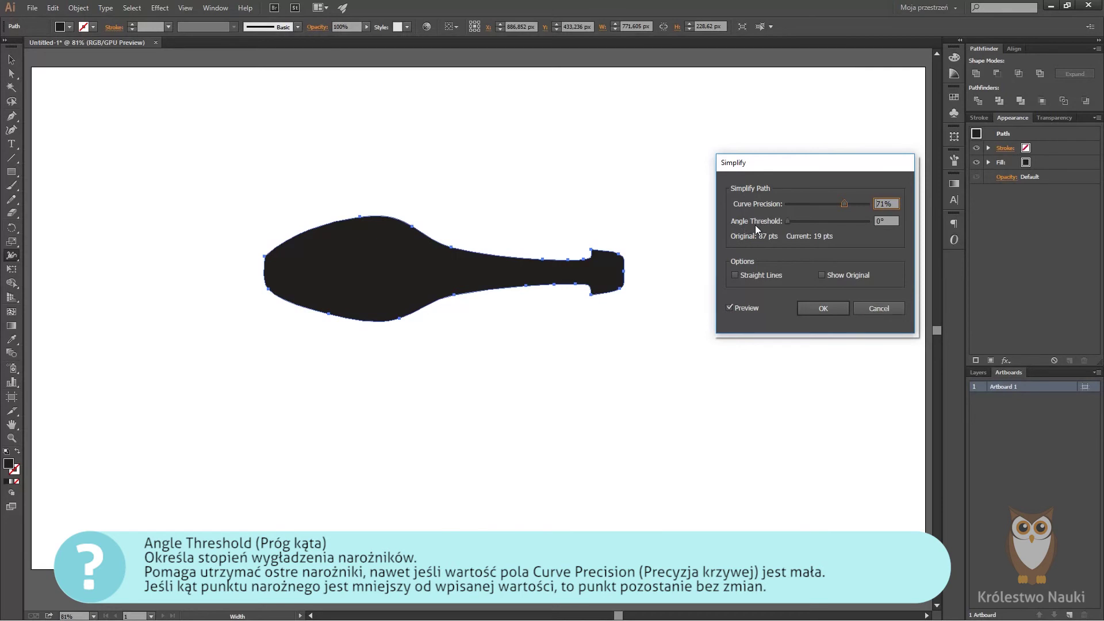
mouse_move(789, 222)
mouse_down()
mouse_move(861, 223)
mouse_move(828, 221)
mouse_up()
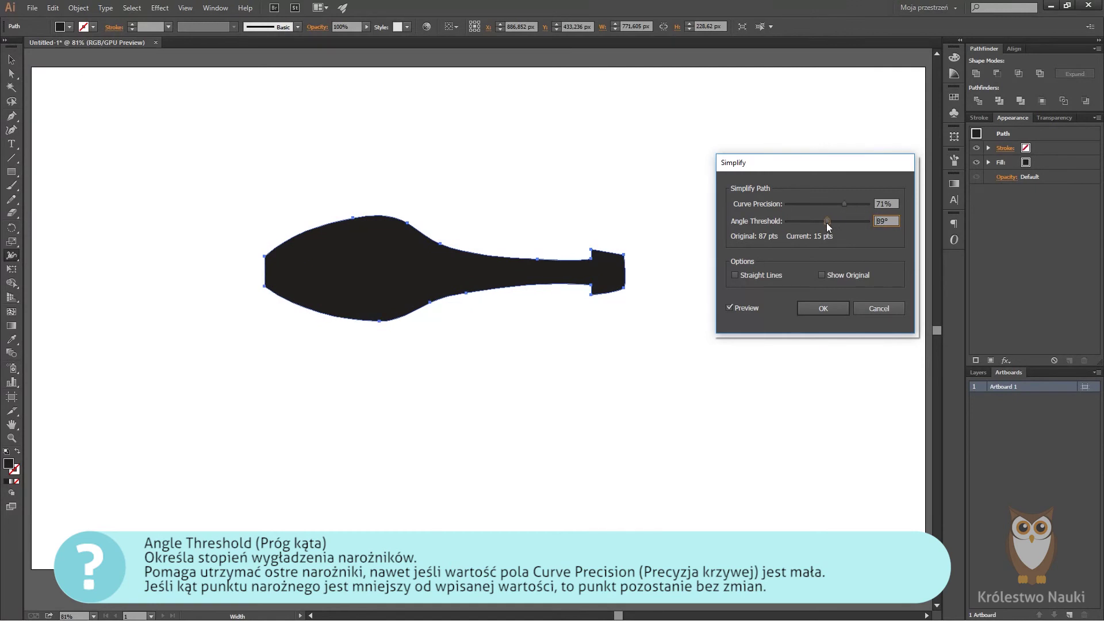
Simplify the spoon with a 15° Angle Threshold, Straight Lines and Show Original, reaching 17 anchor points
click(745, 275)
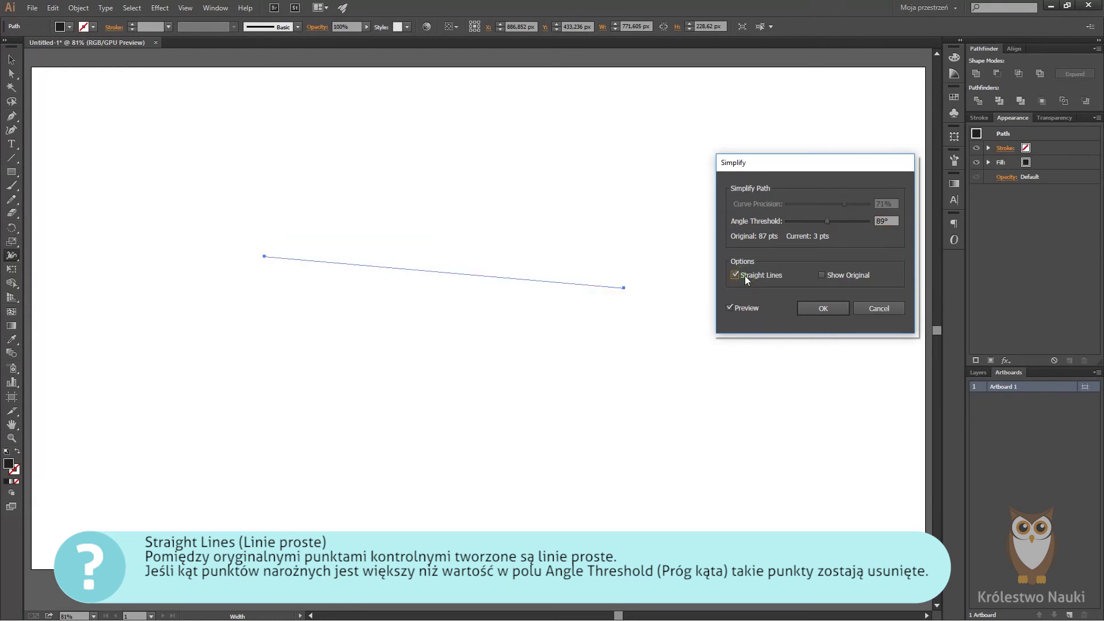
click(736, 275)
drag(824, 221, 794, 224)
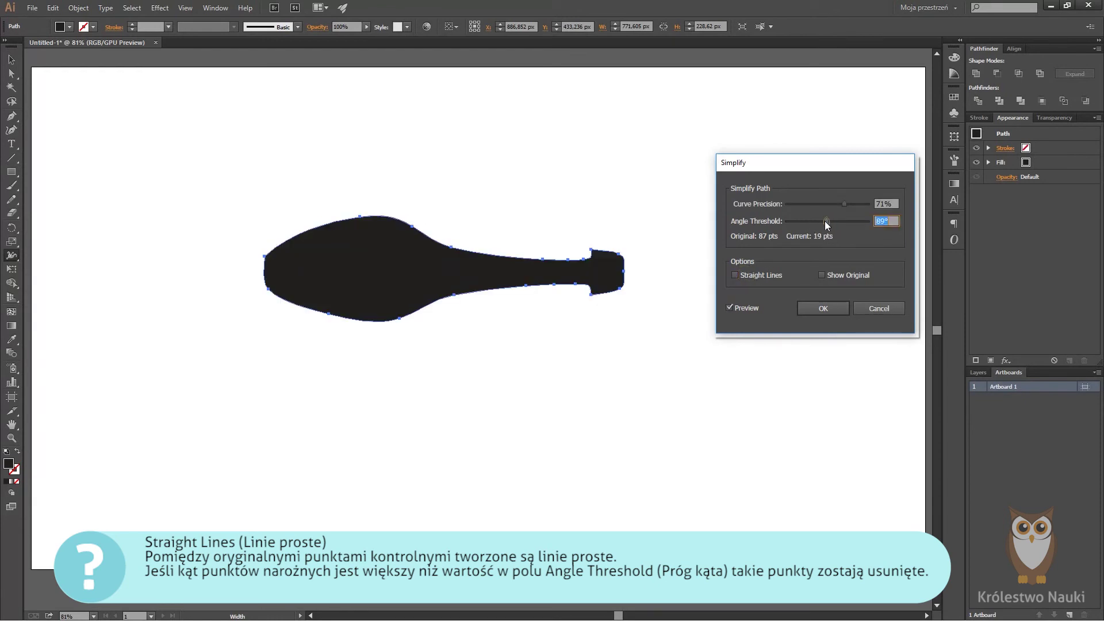
click(736, 275)
click(736, 276)
click(736, 275)
click(822, 274)
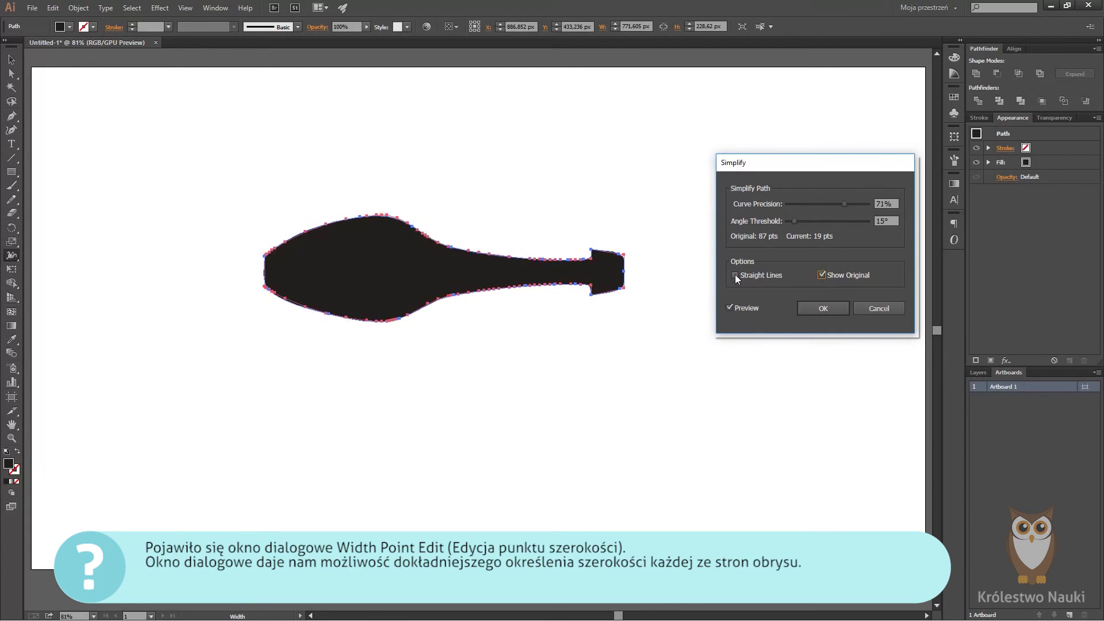
click(735, 274)
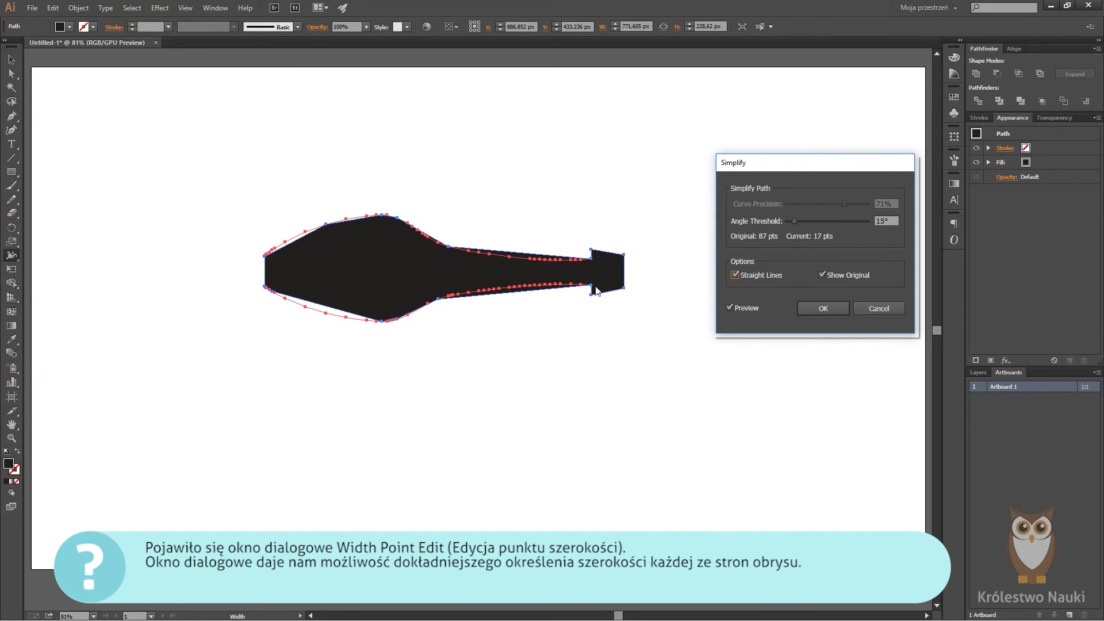
click(824, 309)
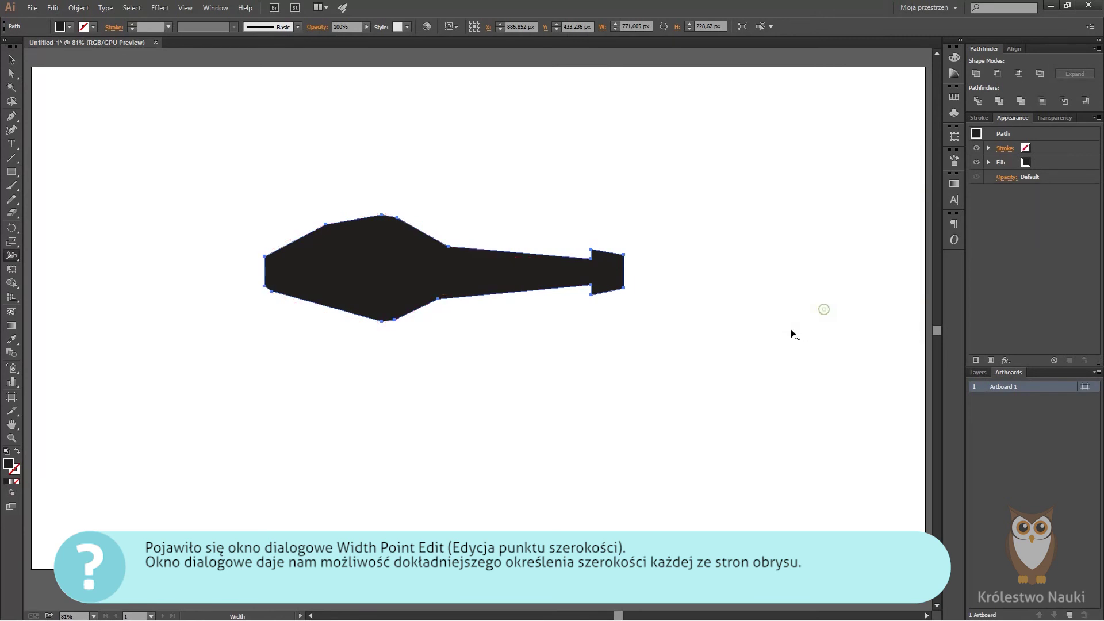